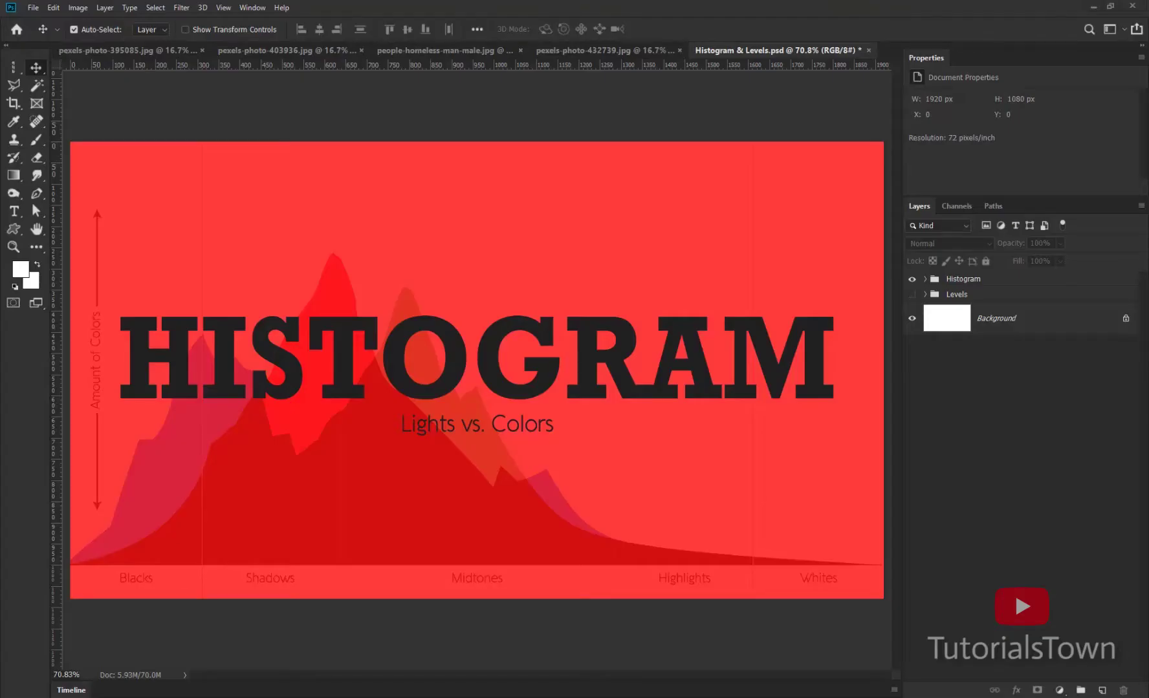
# Step: Expand the Histogram group and hide its Heading folder to reveal the histogram diagram
pyautogui.click(926, 280)
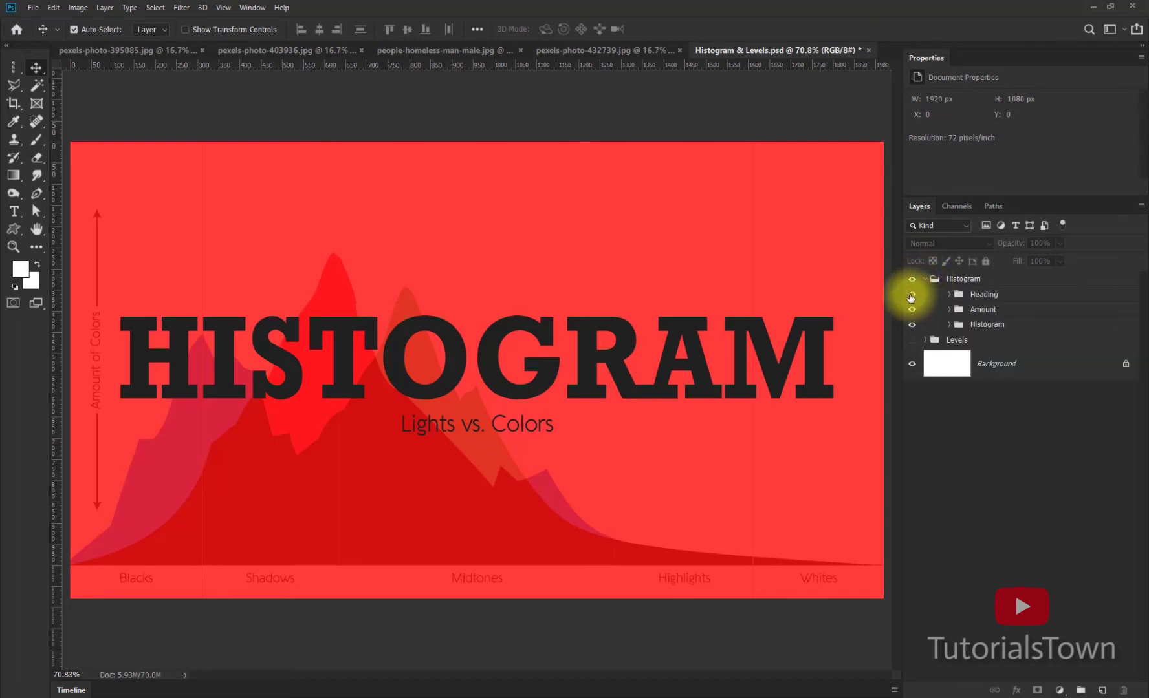
pyautogui.click(911, 296)
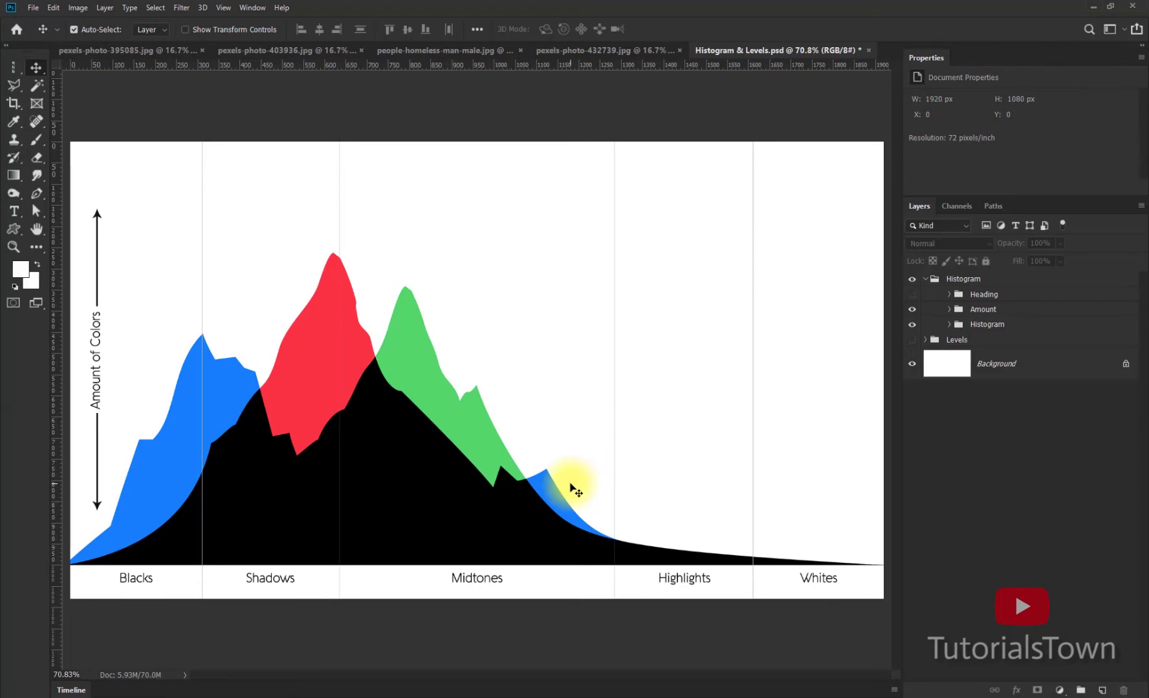
# Step: Show the Histogram panel over the woman-with-glasses photo, then return to Histogram & Levels.psd
pyautogui.click(618, 52)
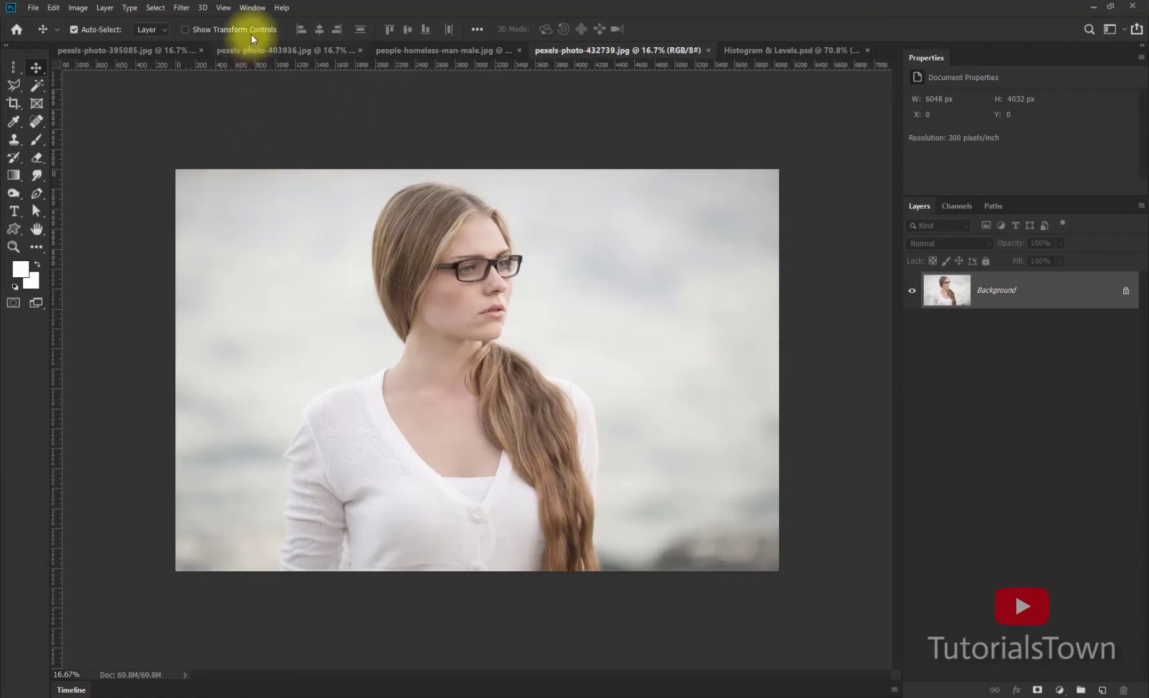
pyautogui.click(256, 14)
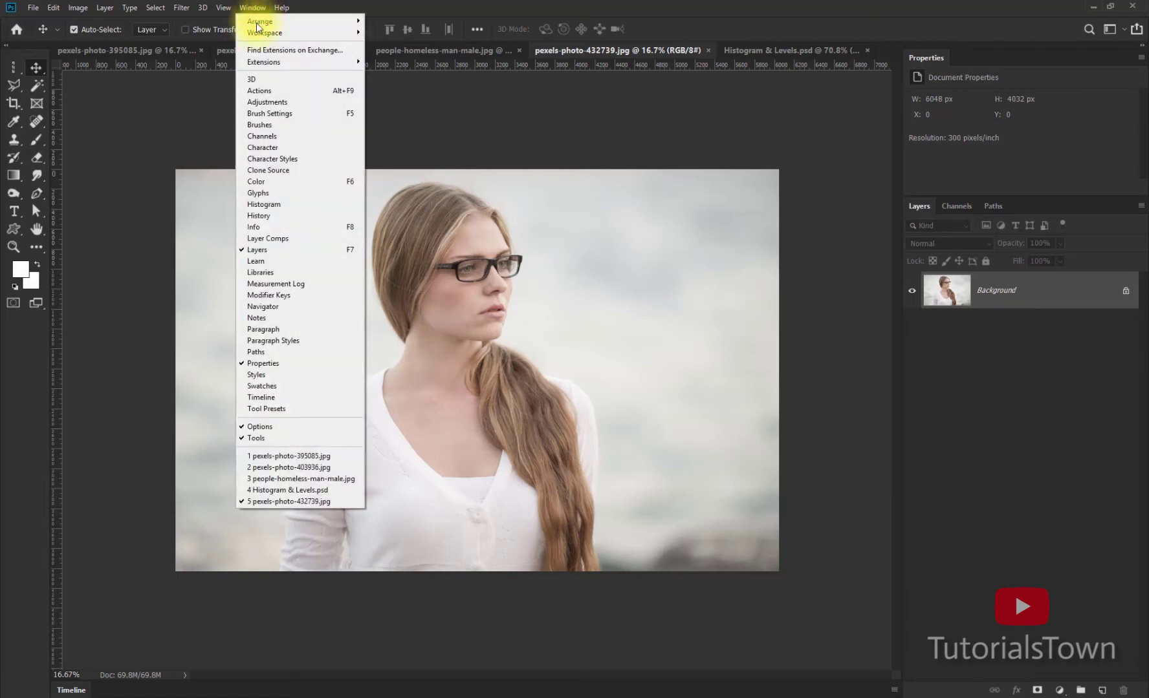
pyautogui.click(264, 204)
pyautogui.moveTo(723, 146); pyautogui.dragTo(709, 207)
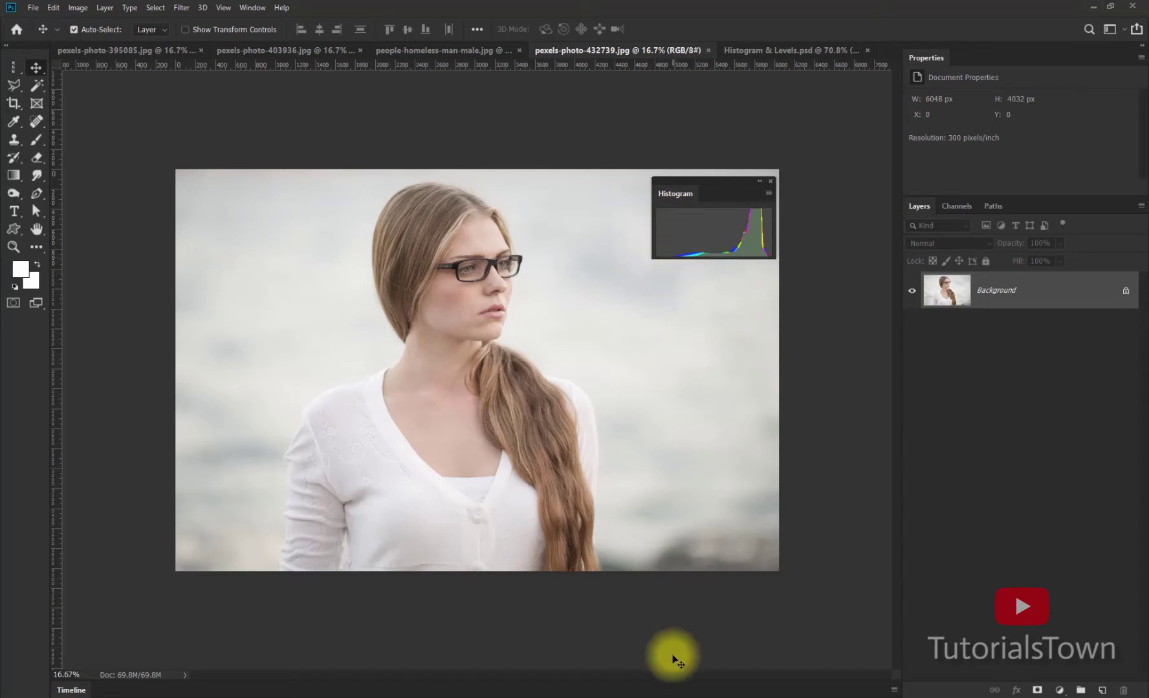
pyautogui.click(786, 51)
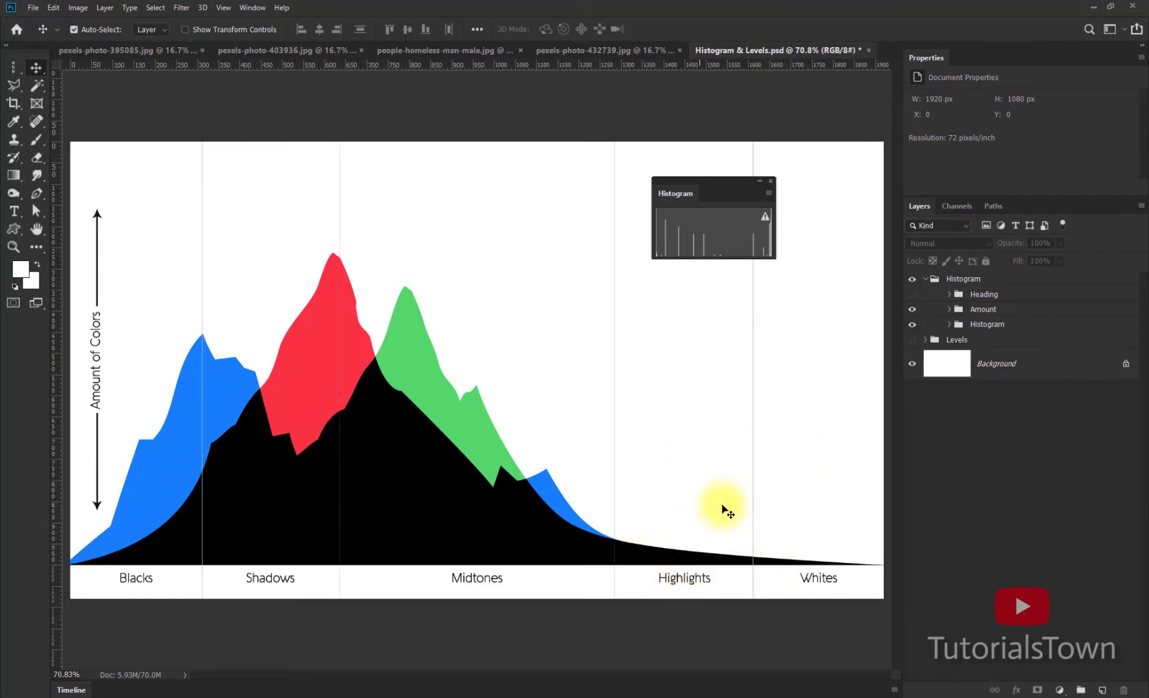
# Step: Return to the woman-with-glasses photo and move the Histogram panel nearer the image
pyautogui.click(613, 57)
pyautogui.moveTo(722, 184); pyautogui.dragTo(635, 161)
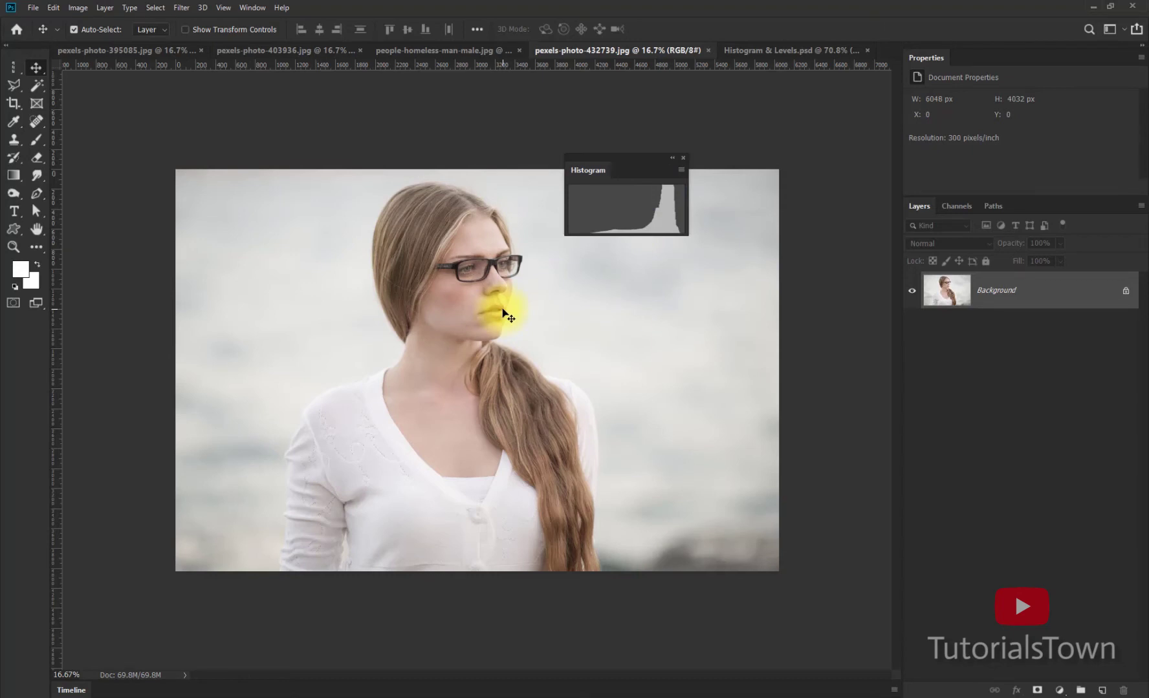
# Step: On the red-beanie man photo, reposition the Histogram panel and undo the Levels 1 layer
pyautogui.click(413, 49)
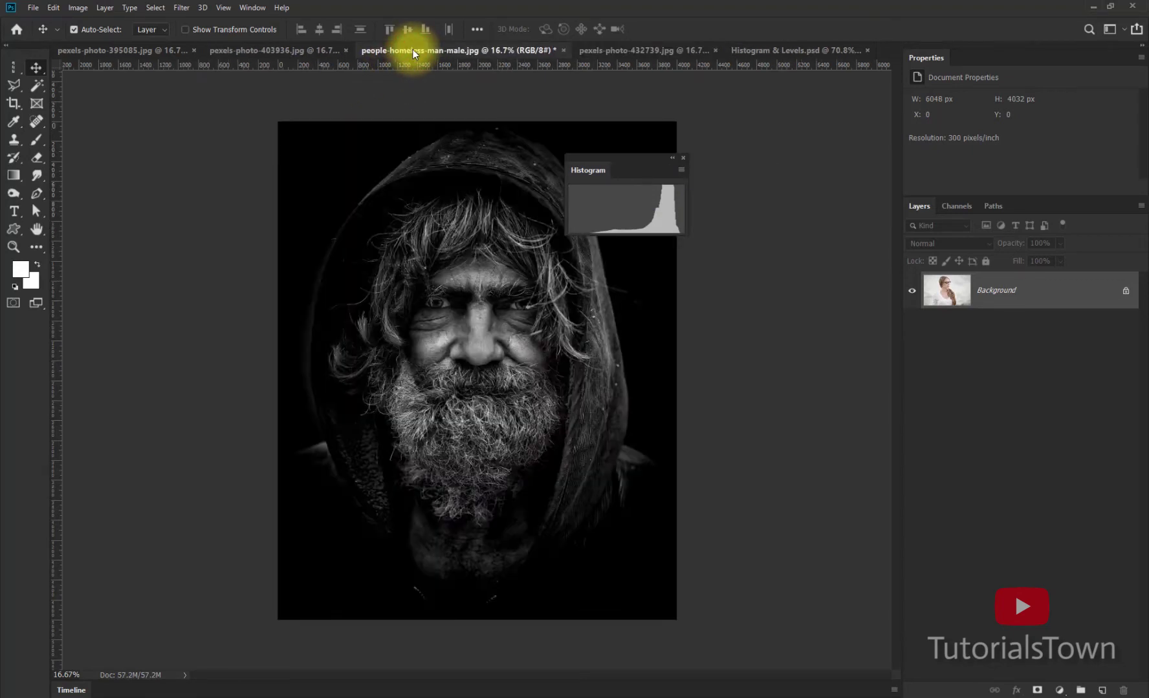
pyautogui.click(327, 50)
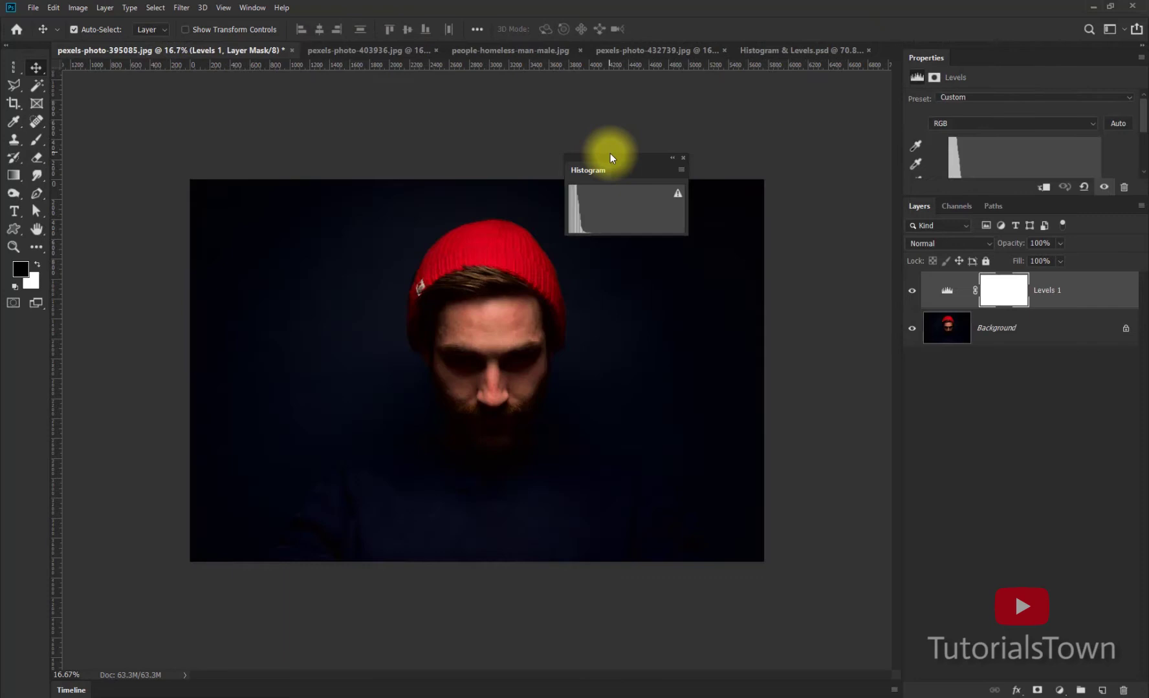
pyautogui.moveTo(614, 158); pyautogui.dragTo(690, 149)
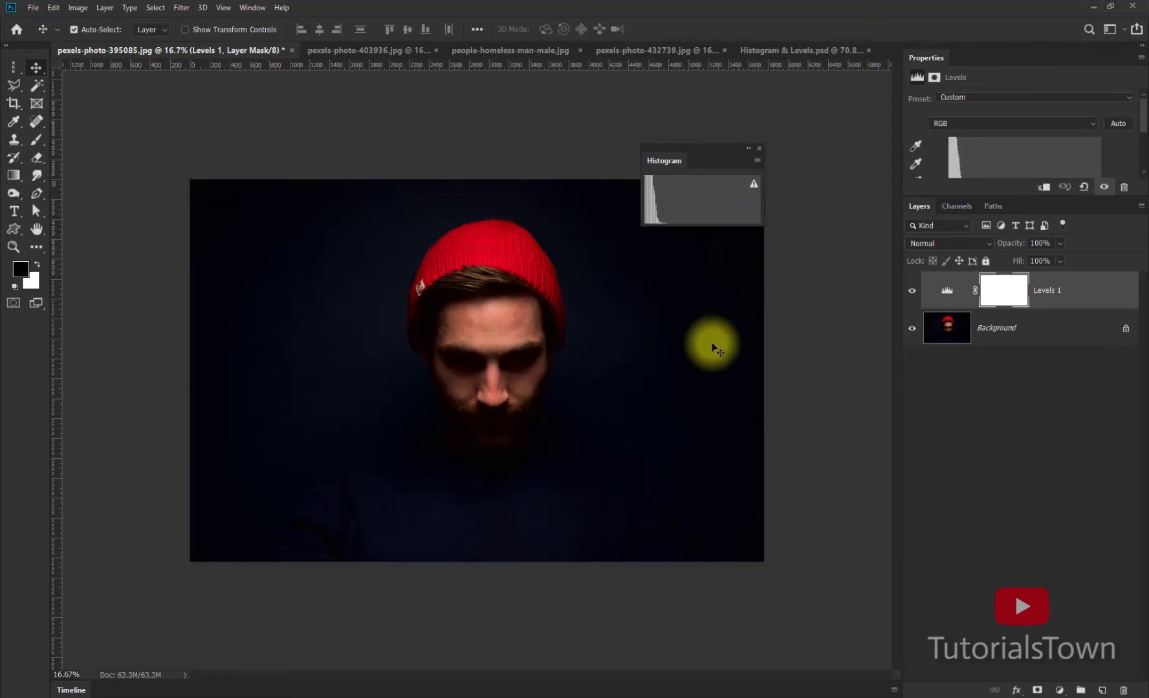
pyautogui.hotkey('ctrl', 'z')
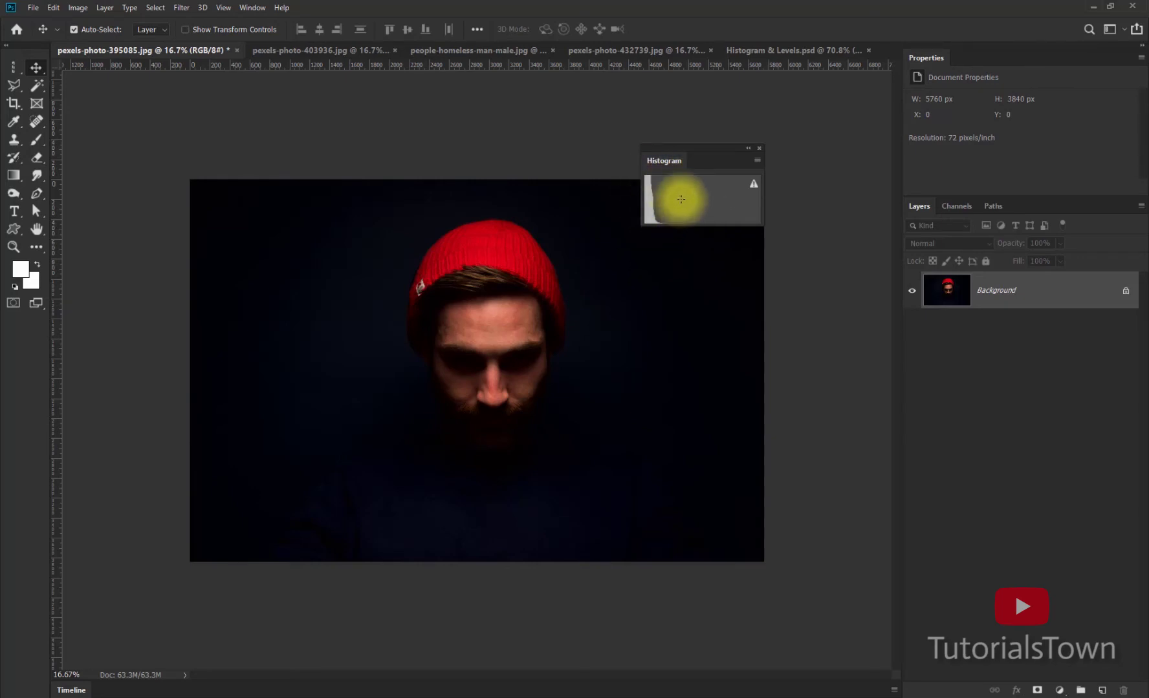
# Step: Compare the lightsaber, woman-with-glasses and red-beanie histograms, then close the Histogram panel
pyautogui.click(339, 51)
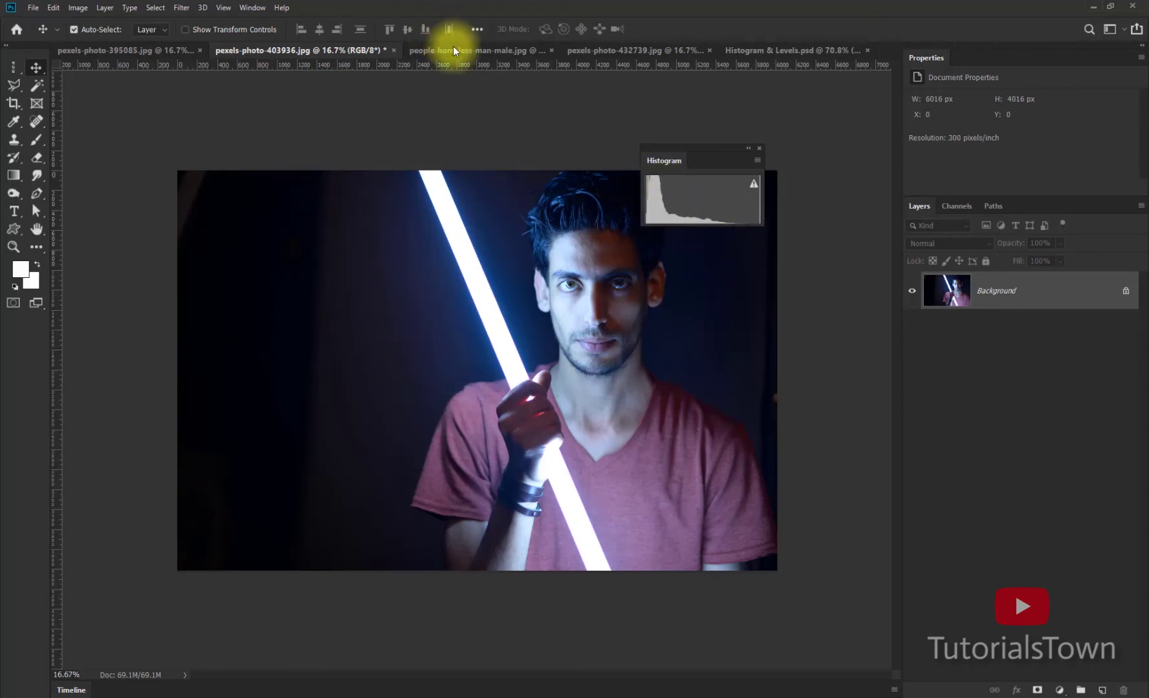
pyautogui.click(626, 47)
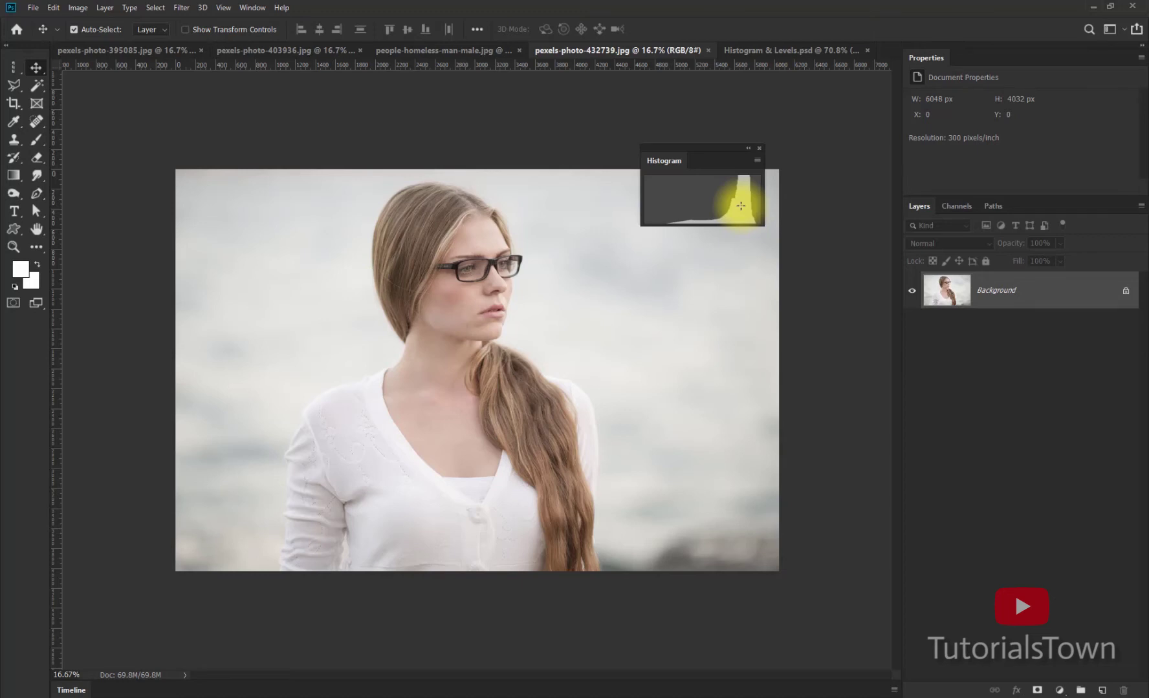
pyautogui.click(164, 50)
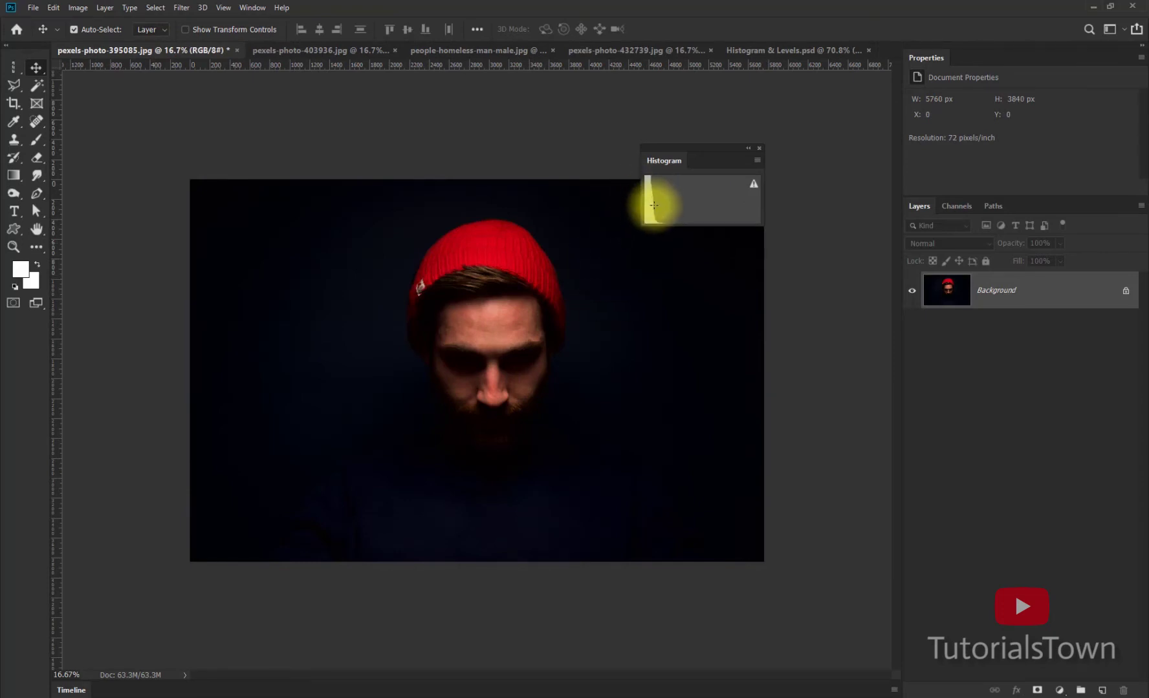
pyautogui.click(759, 151)
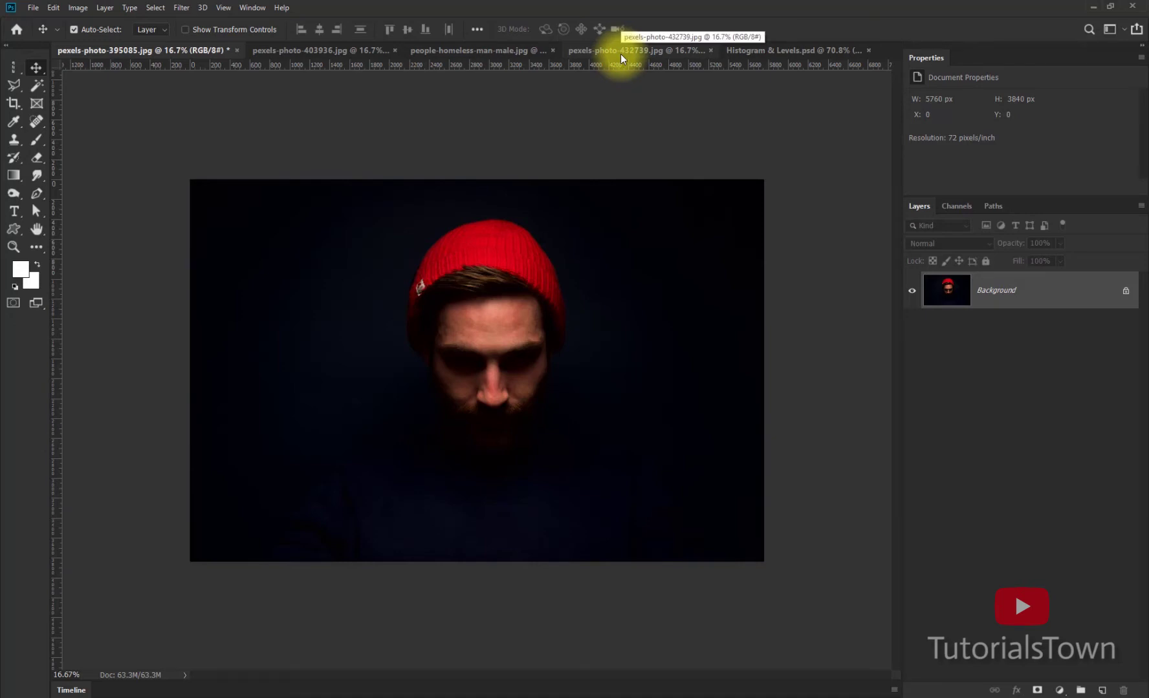
# Step: In Histogram & Levels.psd, collapse and hide the Histogram group and show the Levels title slide
pyautogui.hotkey('ctrl', 'shift', 'Tab')
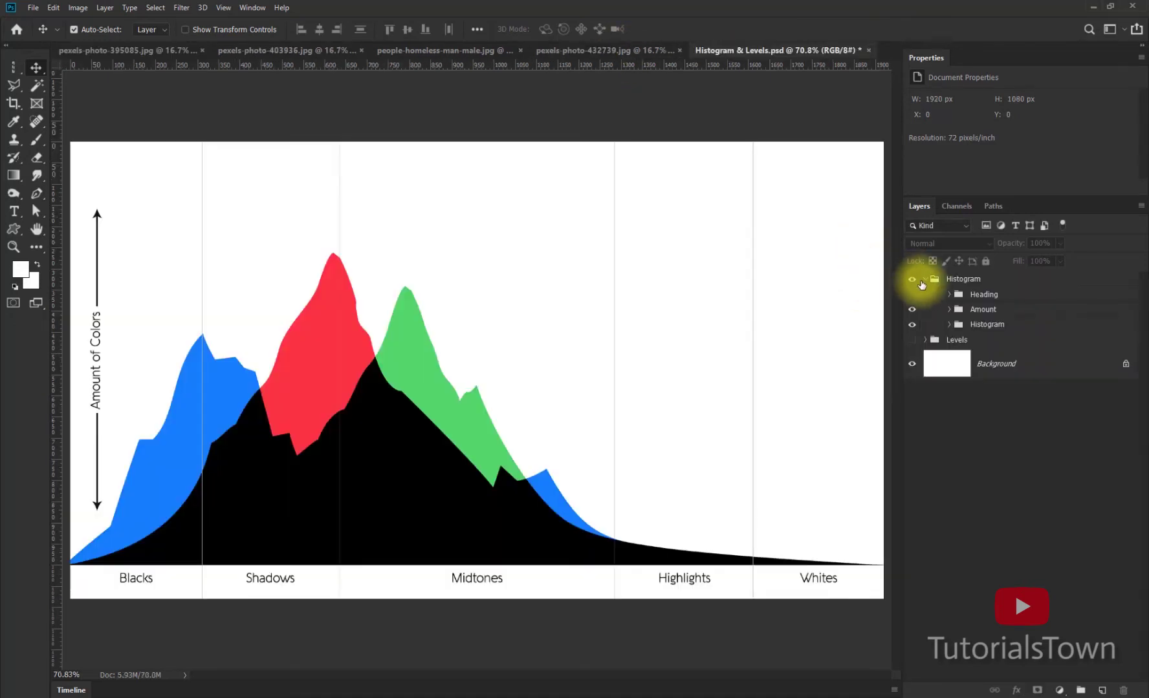
pyautogui.click(913, 279)
pyautogui.click(912, 280)
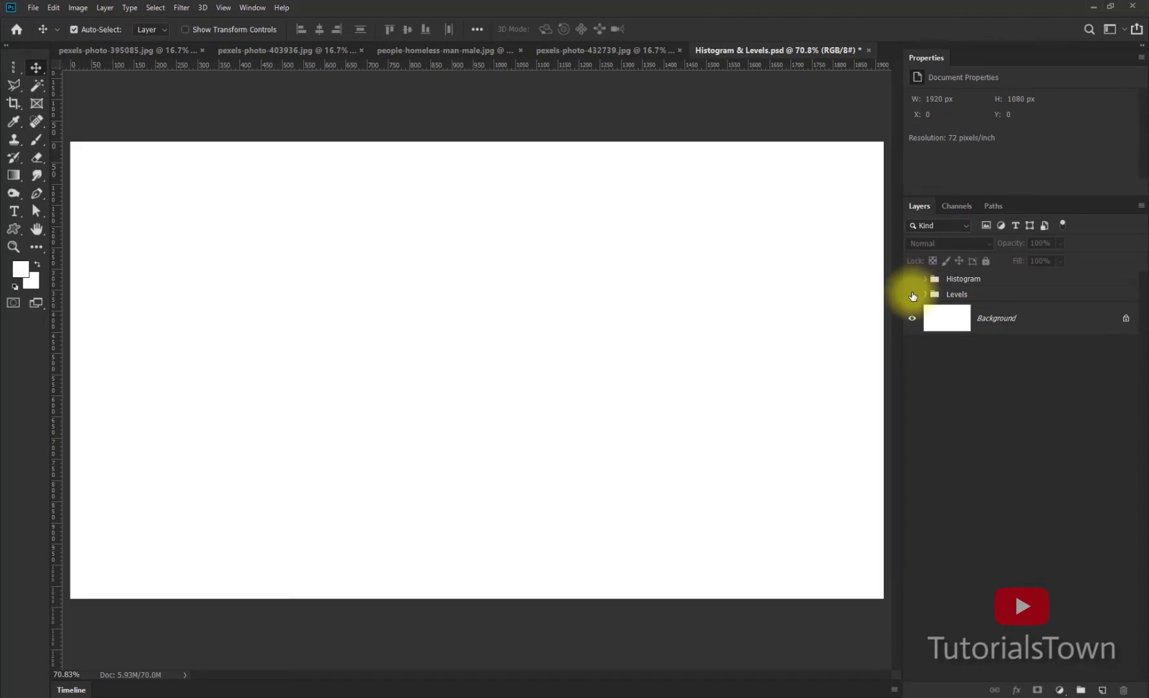
pyautogui.click(912, 295)
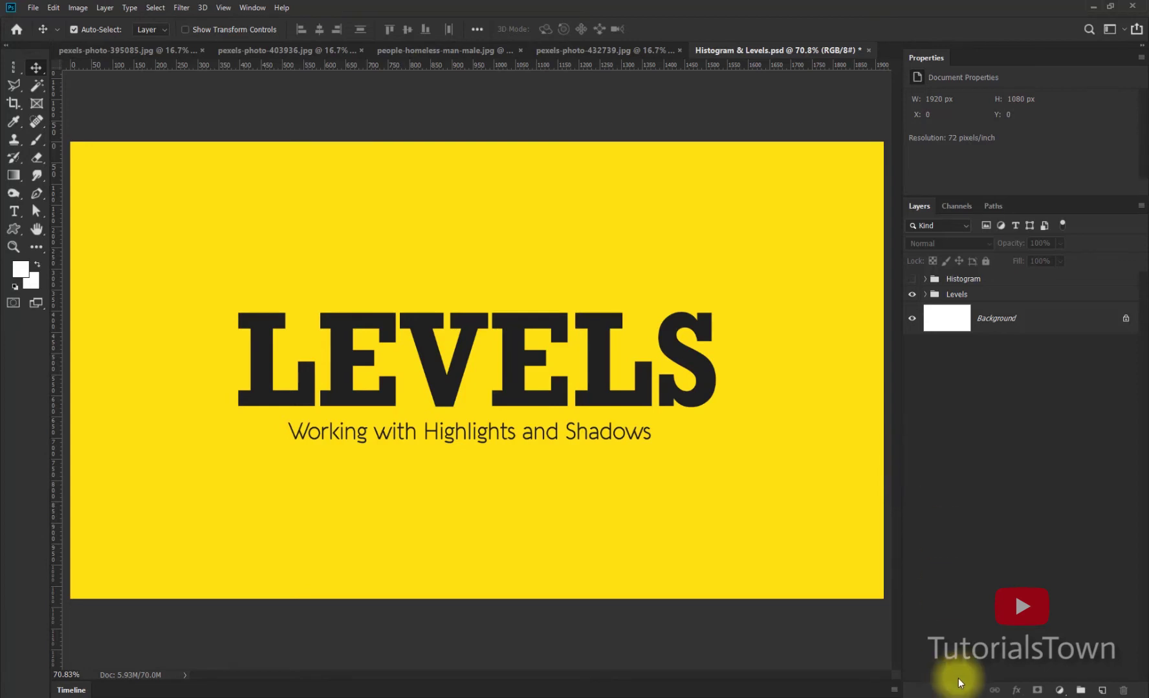
pyautogui.click(1059, 690)
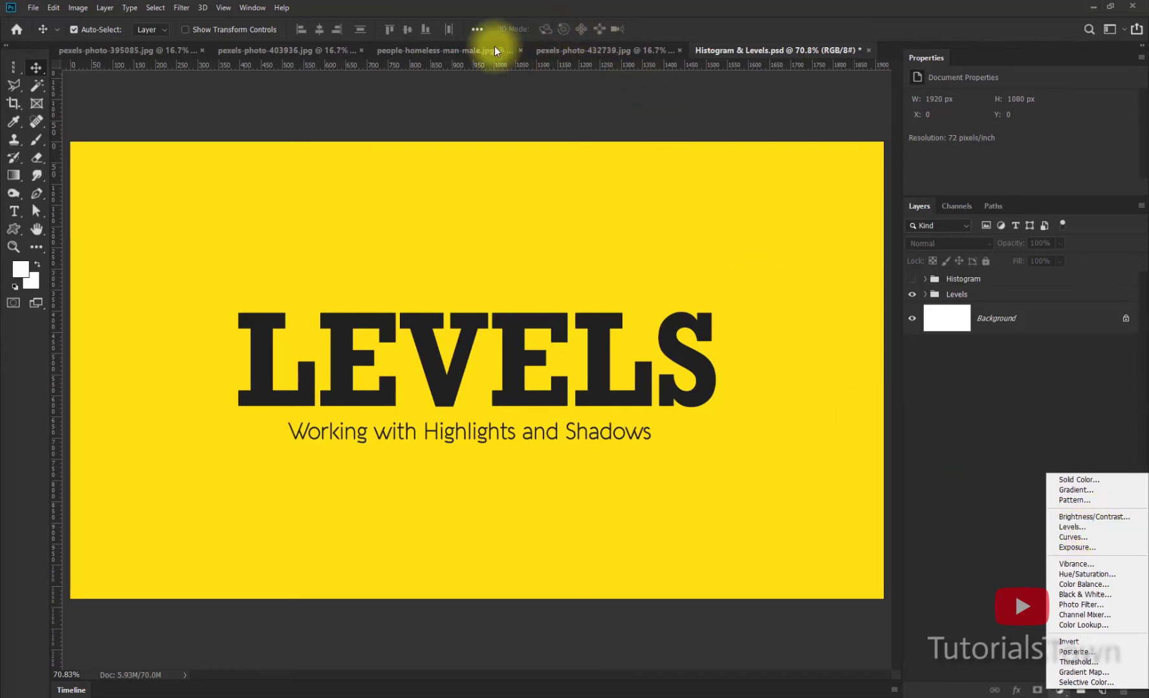
# Step: Add a Levels adjustment layer to the lightsaber portrait and enlarge its Properties panel
pyautogui.click(287, 50)
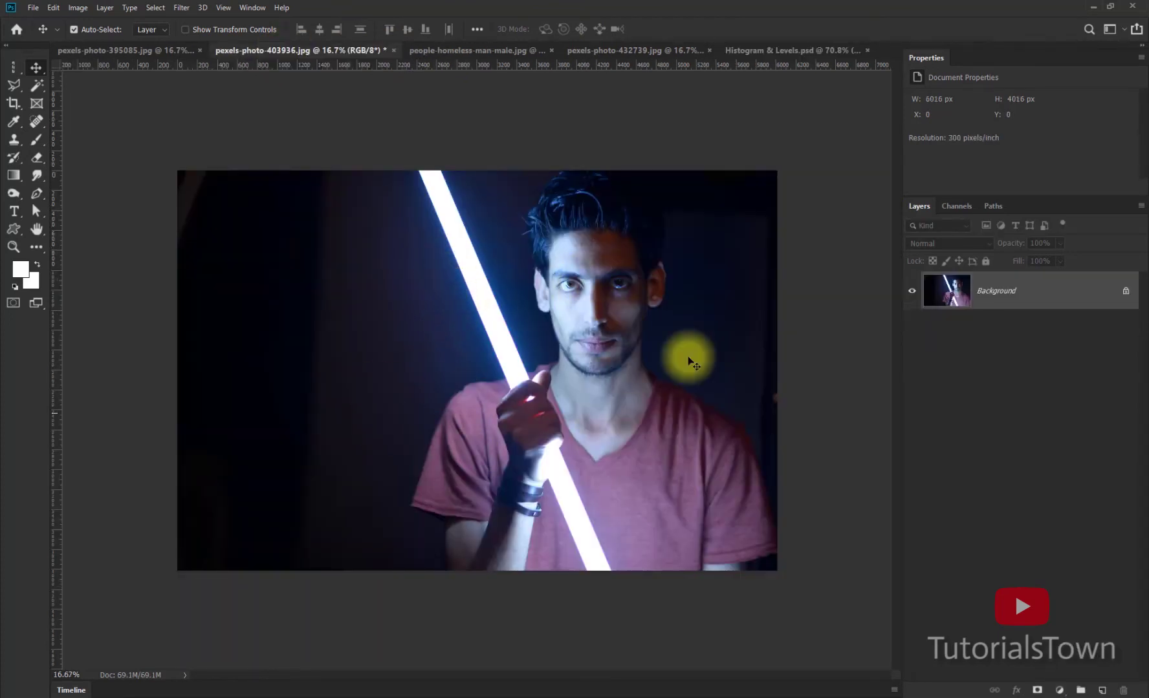
pyautogui.click(1059, 690)
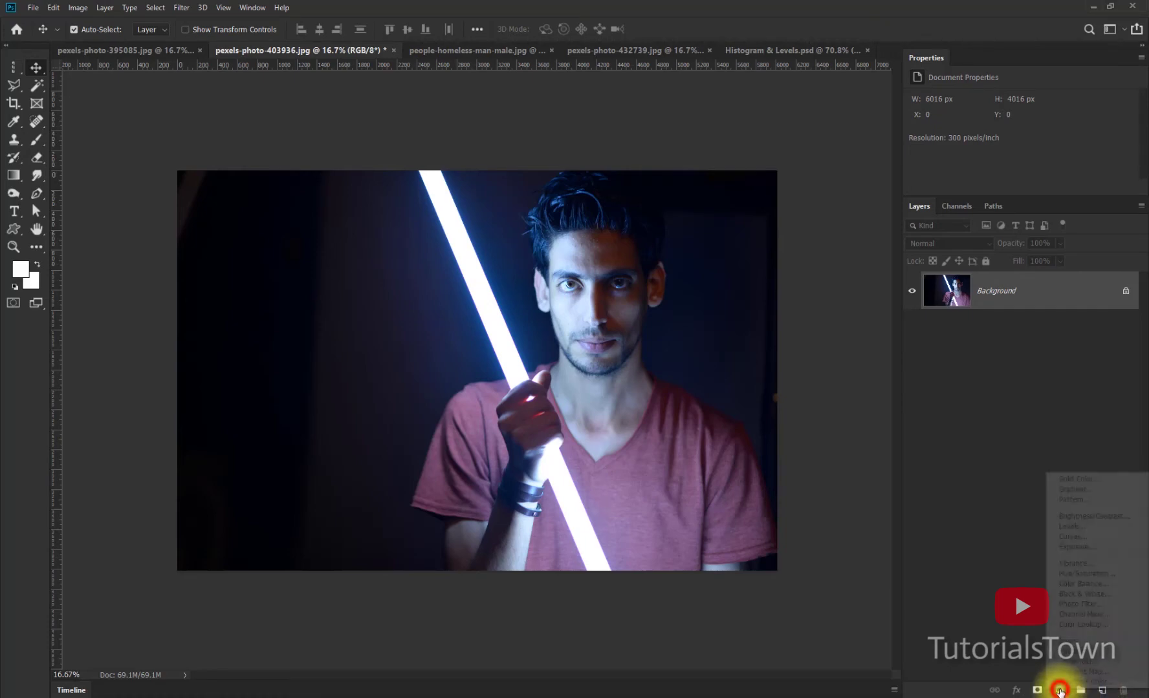
pyautogui.click(1083, 529)
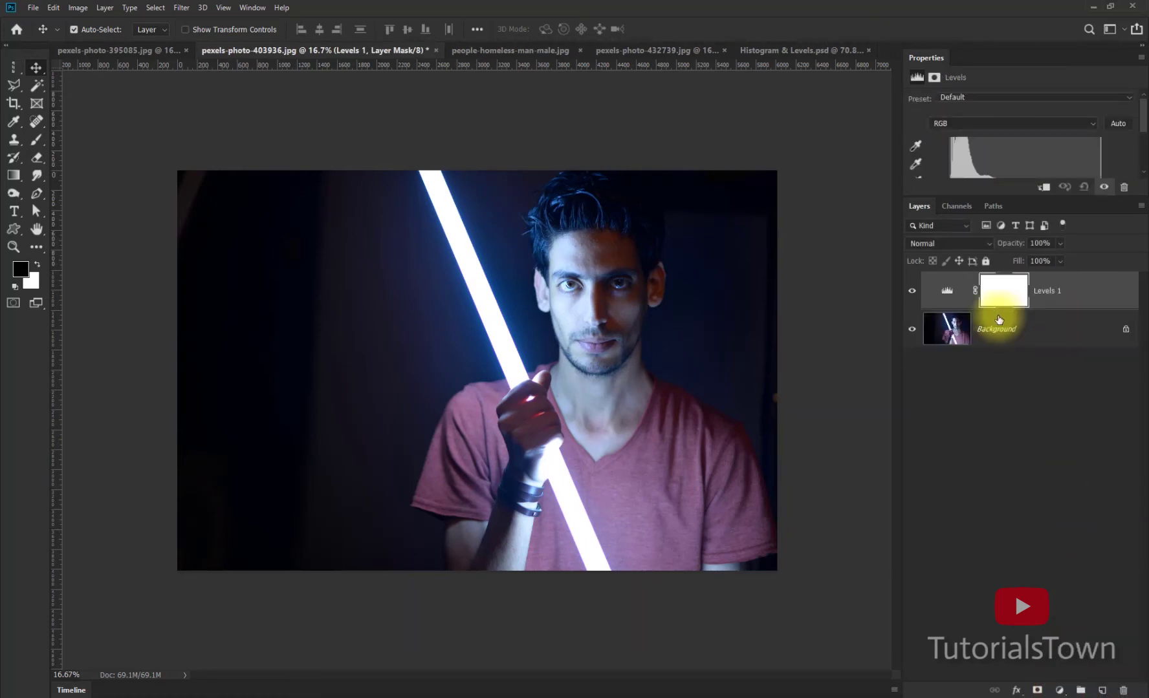
pyautogui.moveTo(987, 196); pyautogui.dragTo(982, 315)
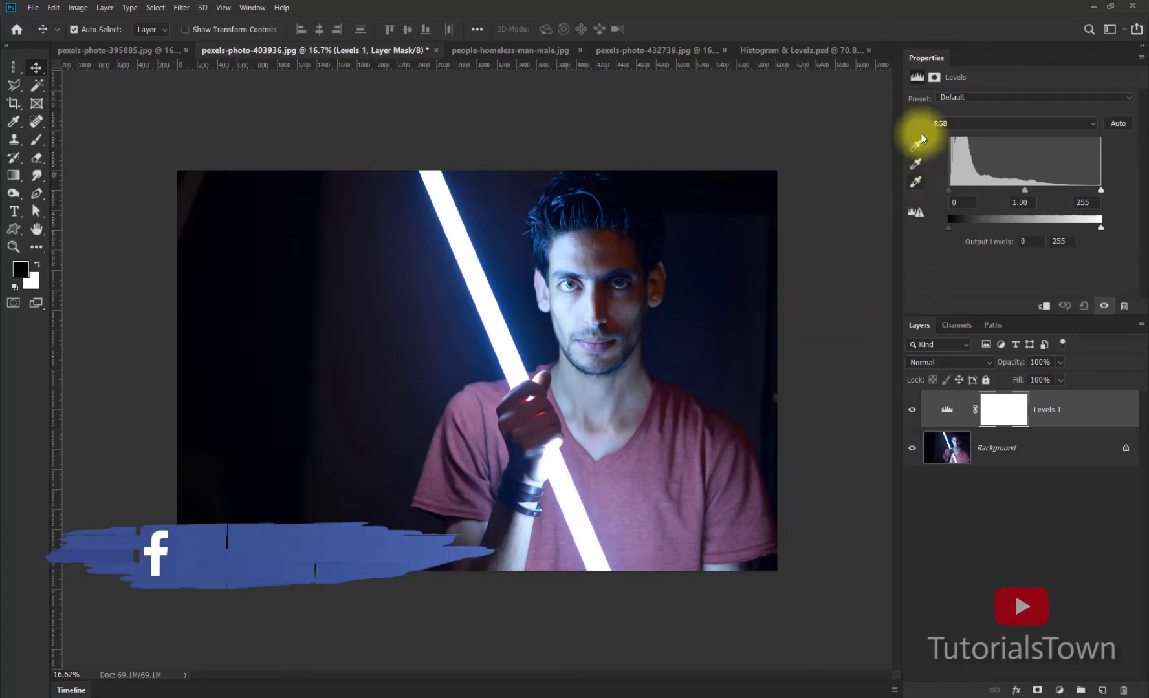
pyautogui.click(959, 99)
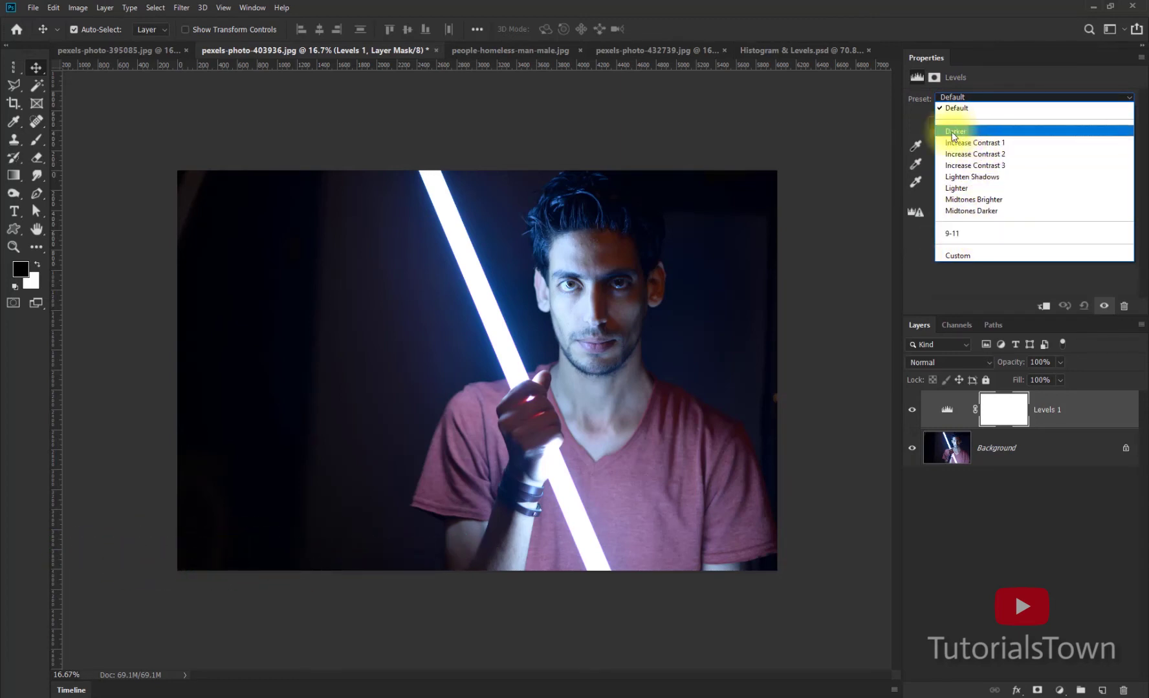
# Step: Try the Darker, Increase Contrast 1, Increase Contrast 2 and Lighten Shadows Levels presets
pyautogui.click(970, 132)
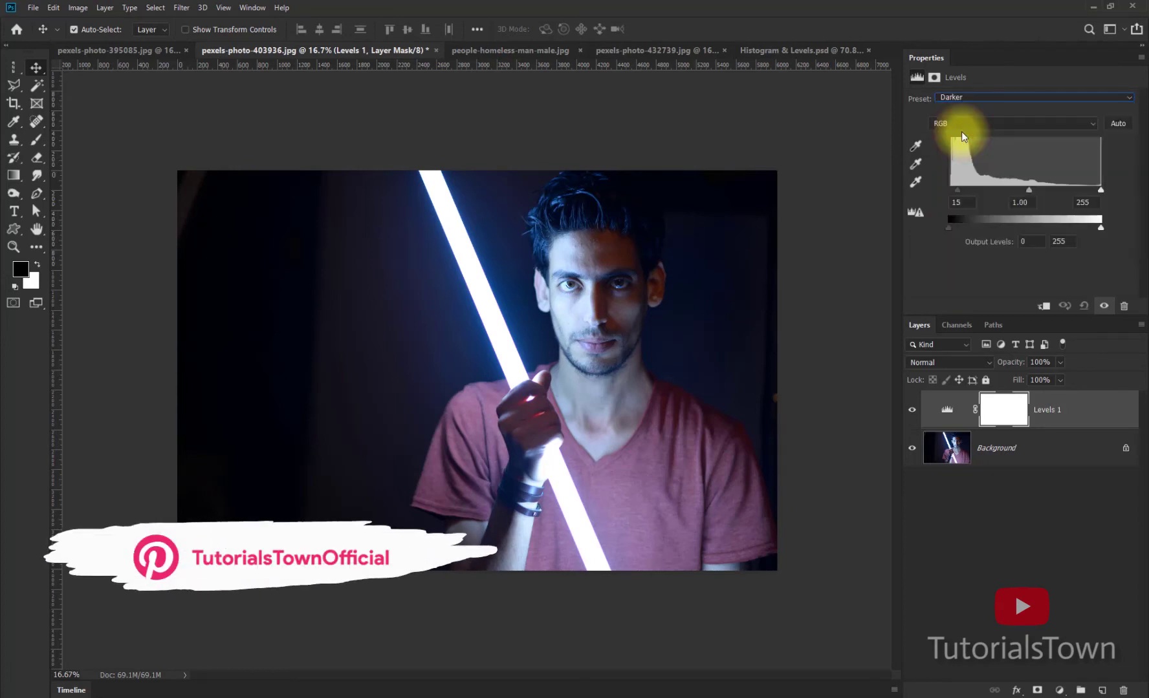
pyautogui.click(964, 97)
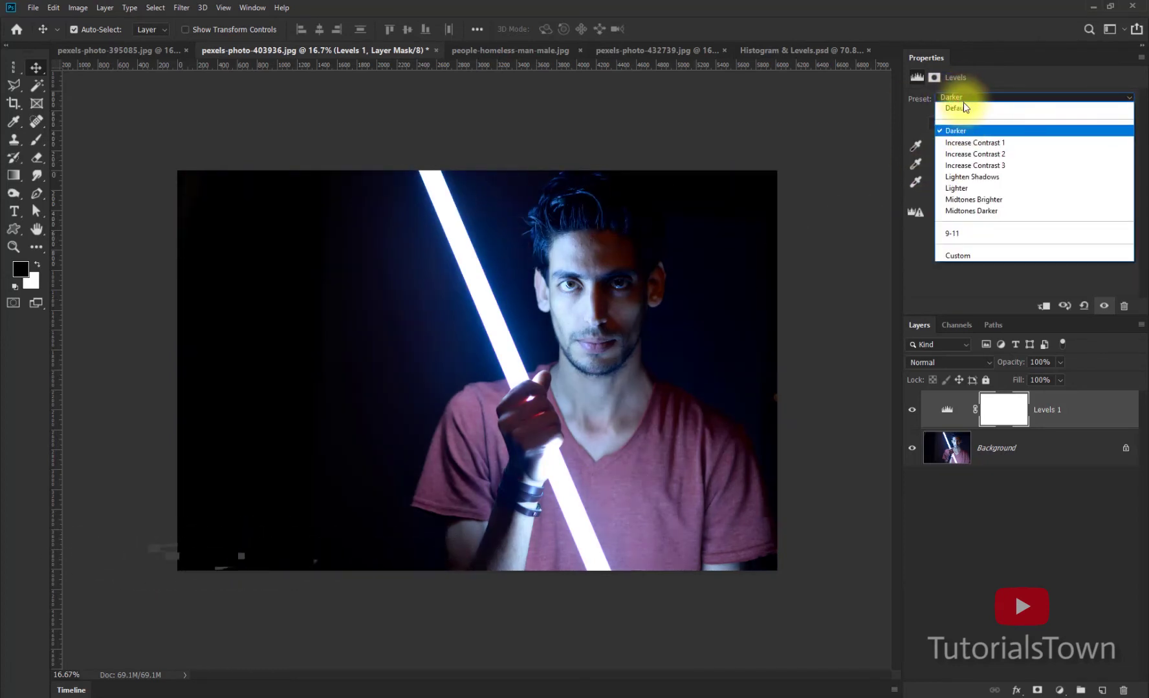
pyautogui.click(957, 143)
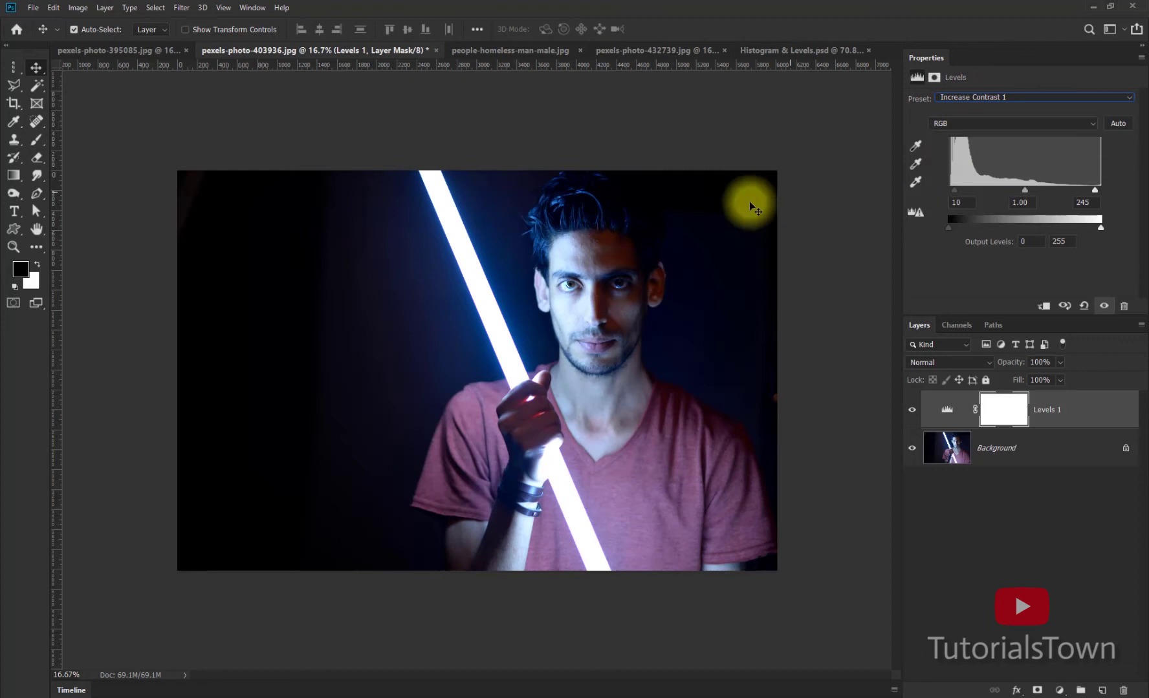
pyautogui.click(980, 97)
pyautogui.click(964, 154)
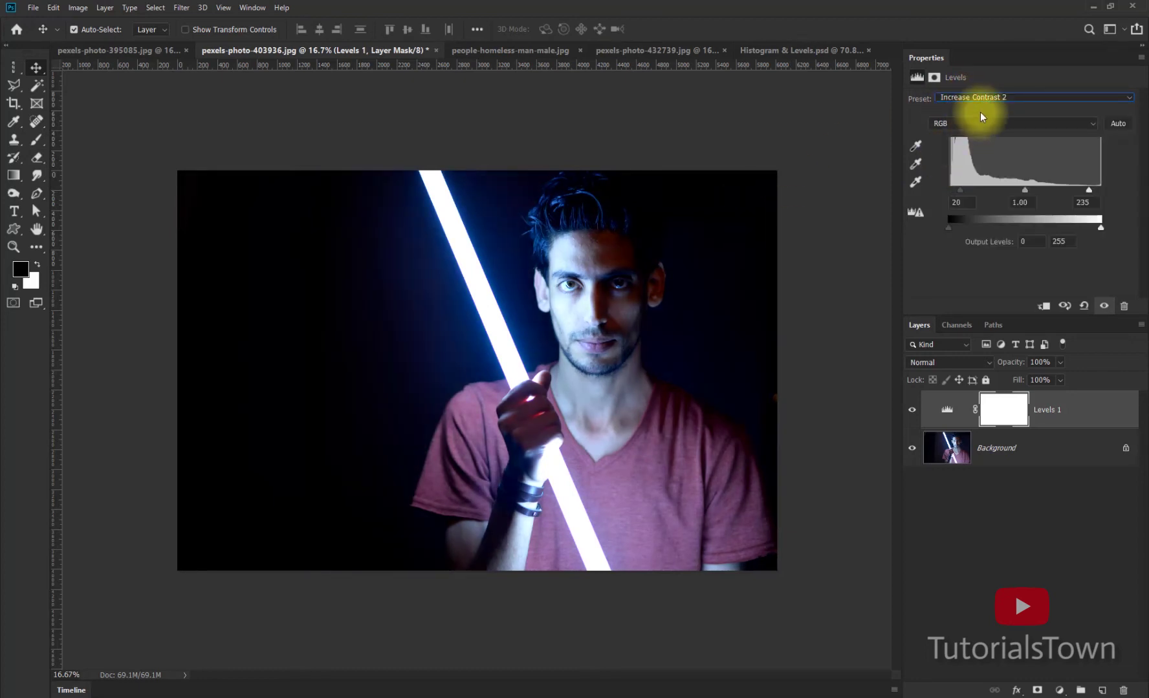
pyautogui.click(990, 97)
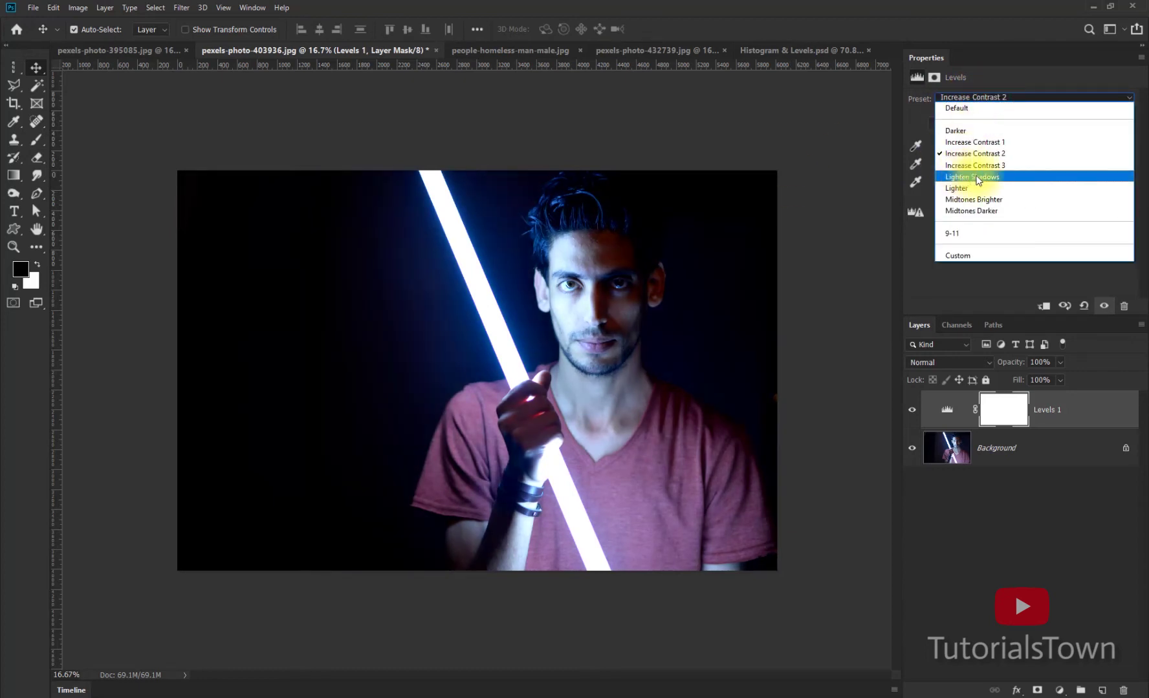
pyautogui.click(993, 178)
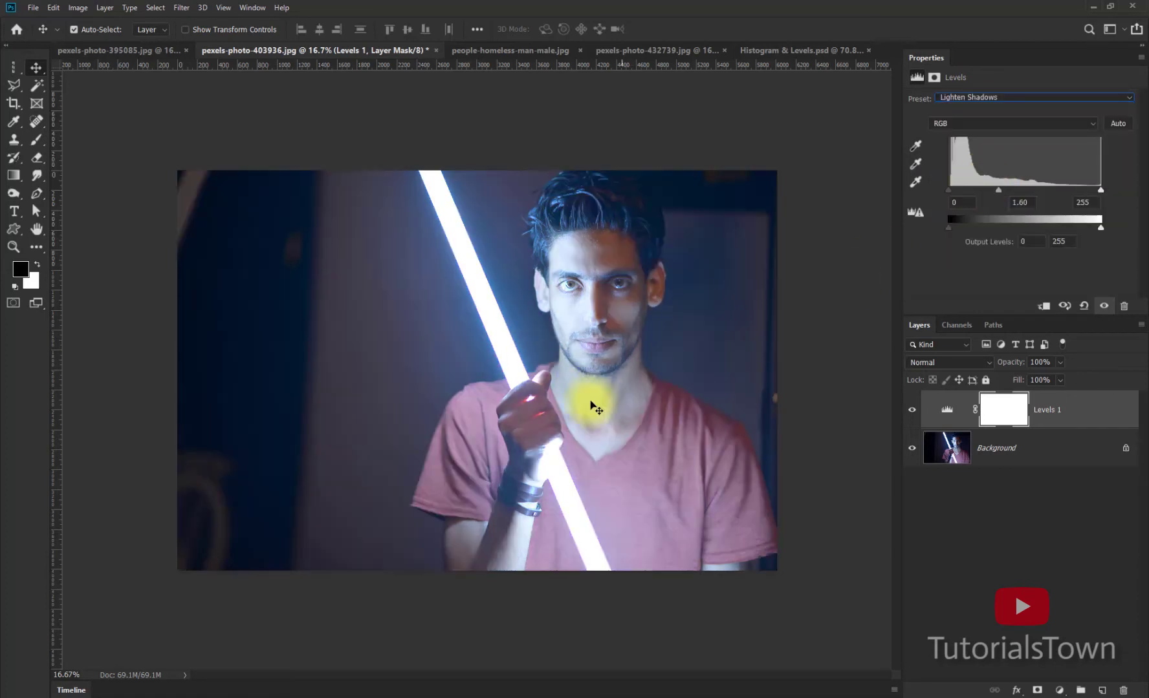
# Step: Reset Levels 1 to Default, then apply Auto for inputs 6, 1.12 and 255
pyautogui.click(961, 97)
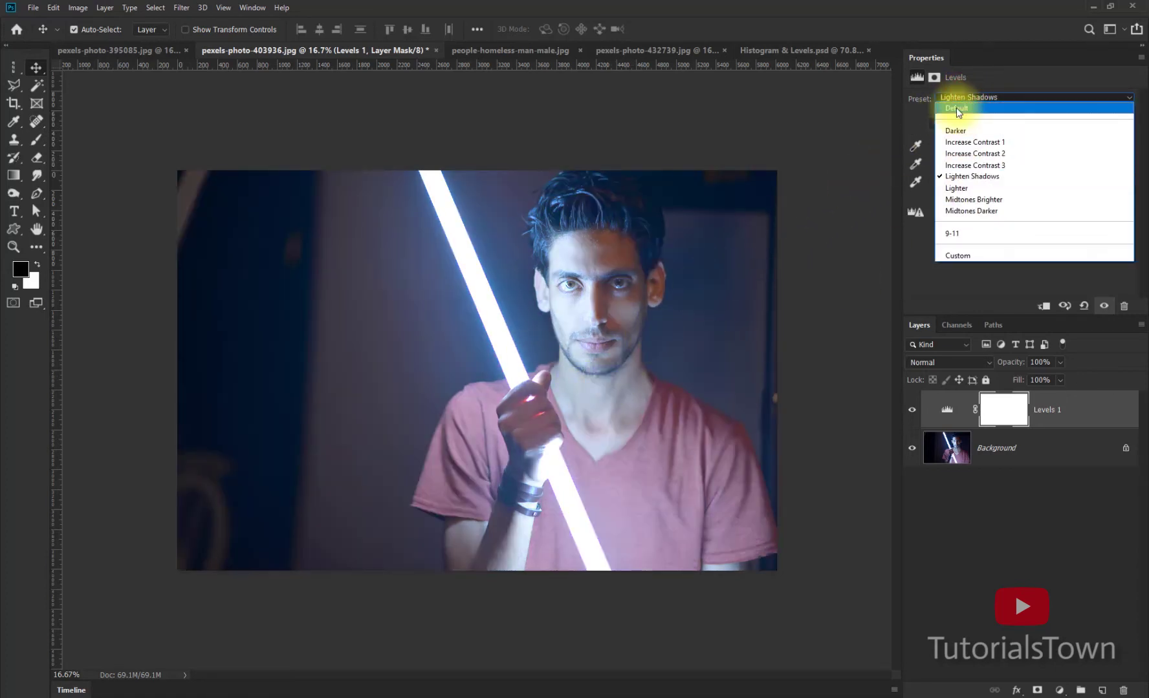
pyautogui.click(954, 107)
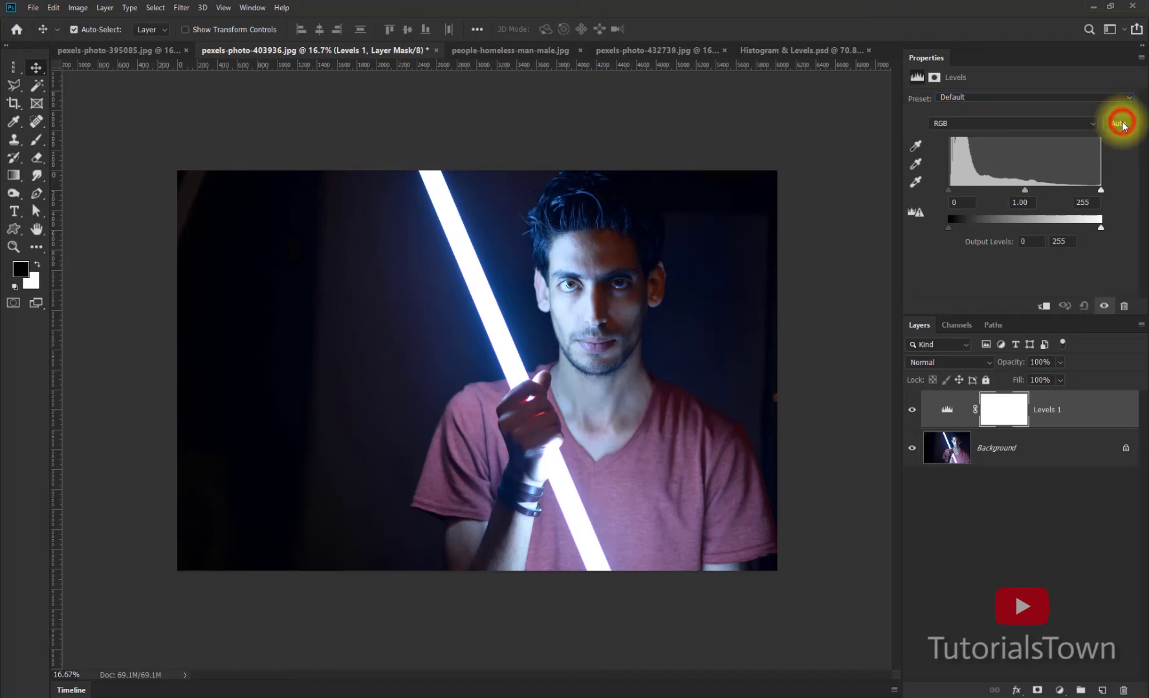
pyautogui.click(1121, 123)
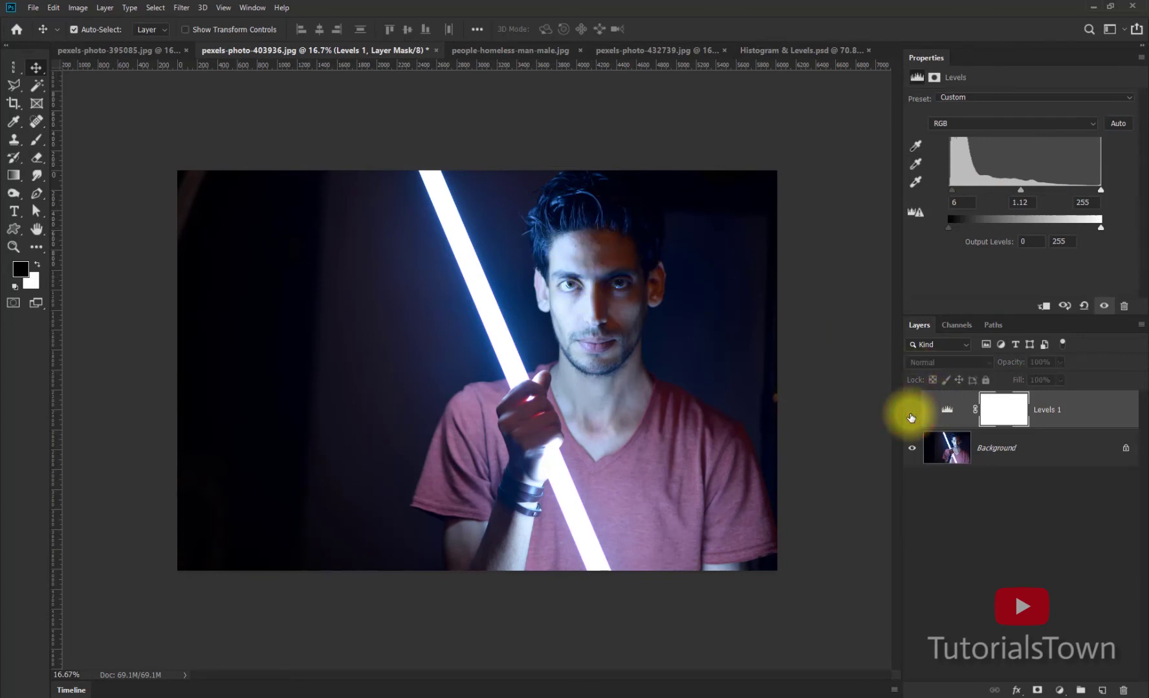
# Step: Toggle Levels 1 to compare, reset it to Default (0, 1.00, 255), and list channels
pyautogui.click(910, 416)
pyautogui.click(910, 416)
pyautogui.click(911, 416)
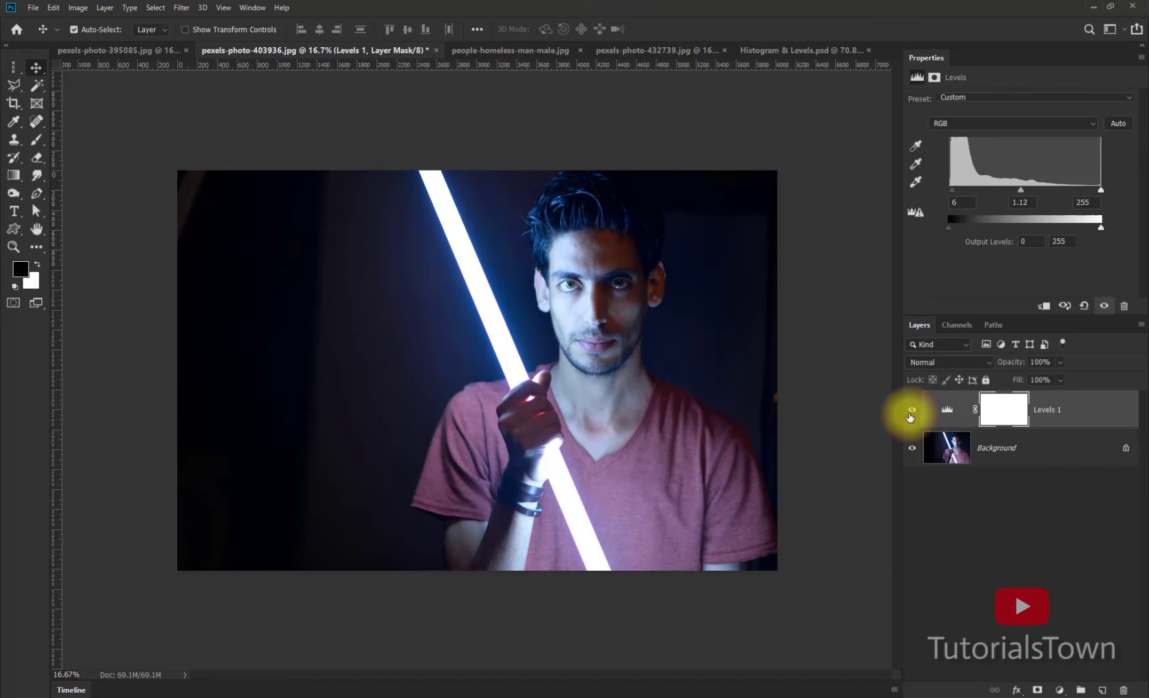
pyautogui.click(956, 97)
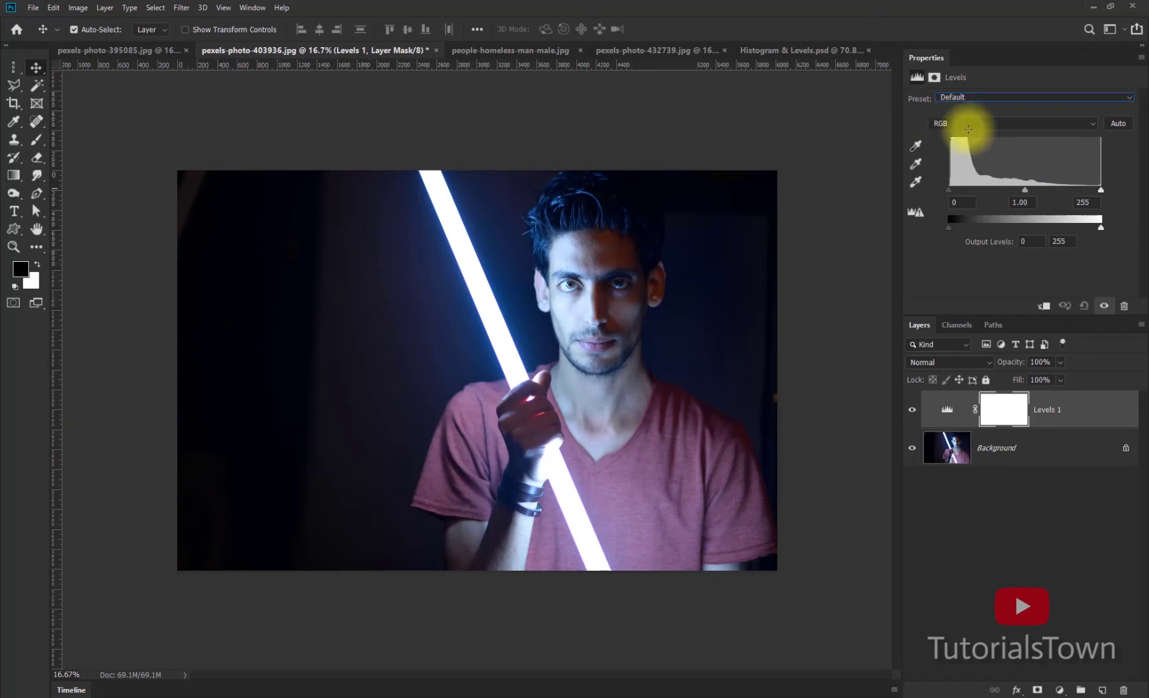
pyautogui.click(990, 123)
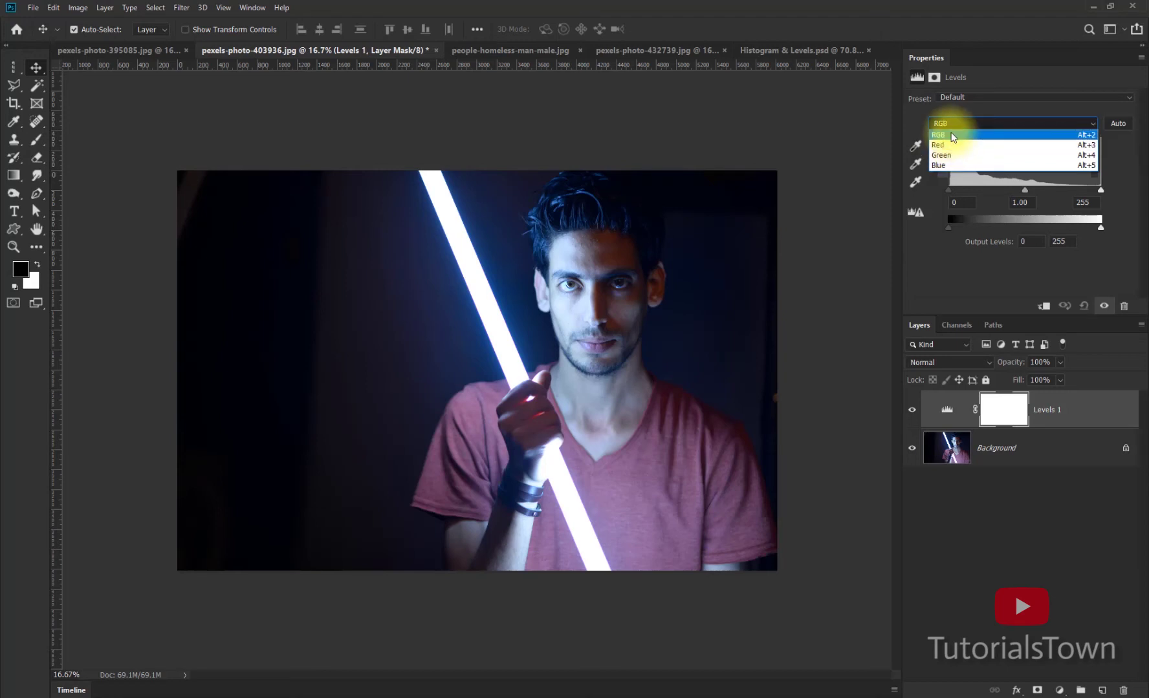
# Step: Keep the RGB channel and nudge the black input slider, leaving levels at 0, 1.00, 255
pyautogui.click(952, 136)
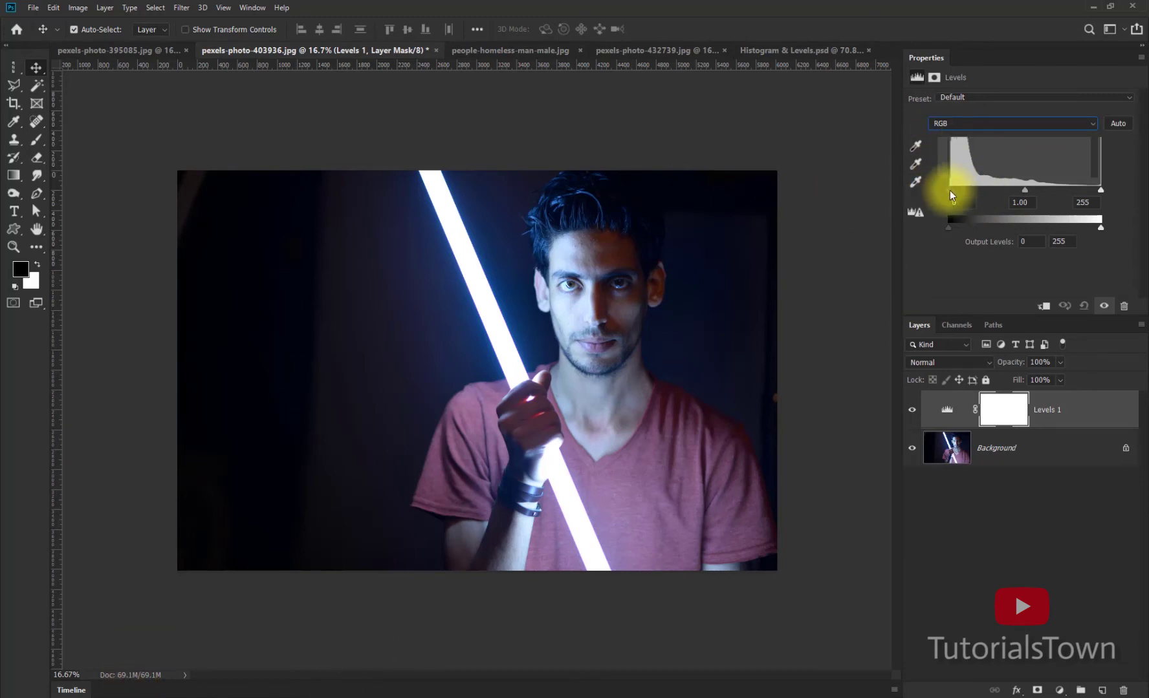
pyautogui.moveTo(948, 191); pyautogui.dragTo(943, 195)
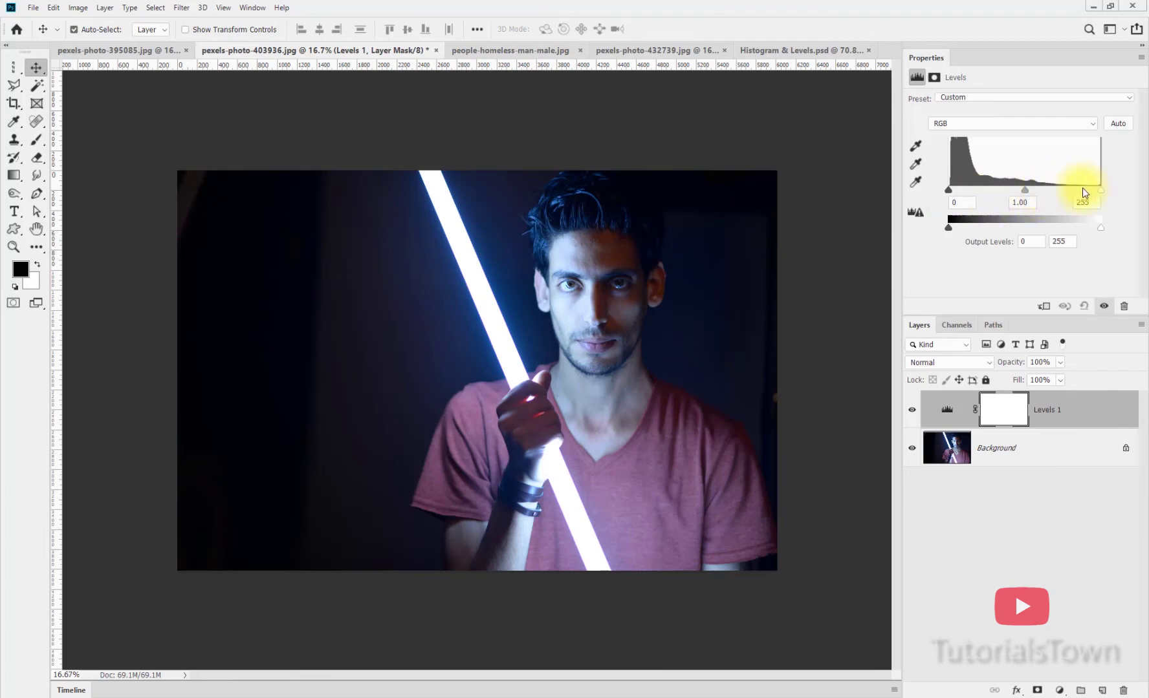
# Step: Experiment with the Levels input sliders, settling on black 0, midtone 0.59 and white 255
pyautogui.moveTo(1105, 190); pyautogui.dragTo(1104, 189)
pyautogui.moveTo(1025, 191); pyautogui.dragTo(954, 190)
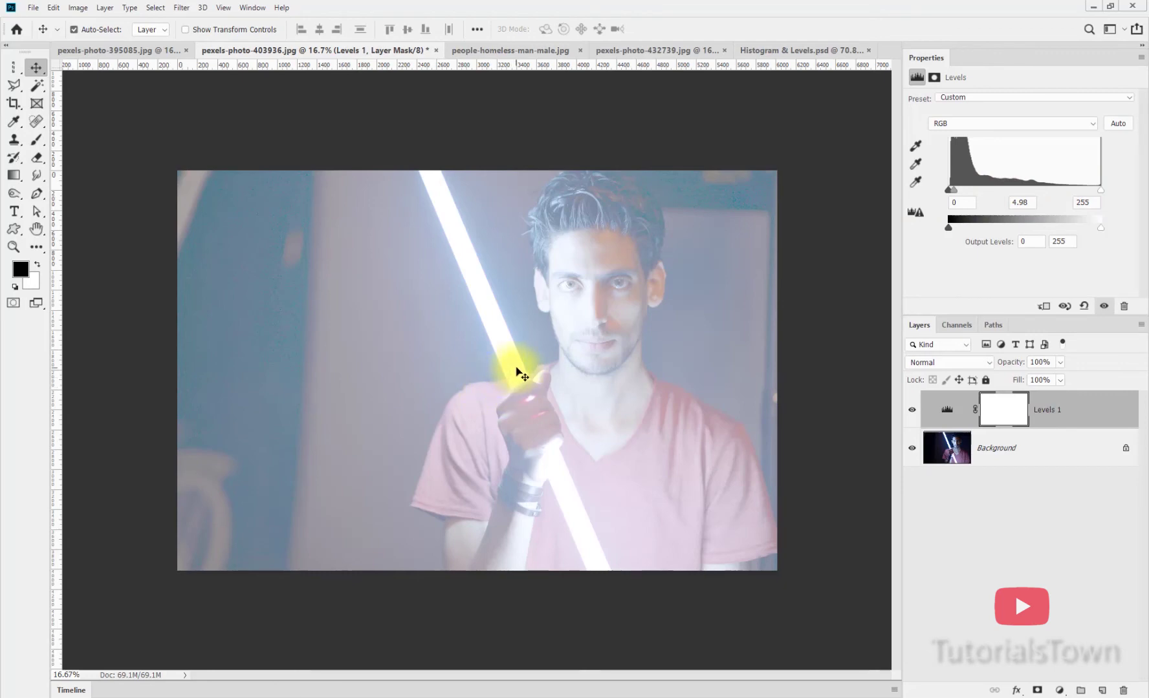
pyautogui.click(915, 182)
pyautogui.moveTo(953, 191); pyautogui.dragTo(1065, 190)
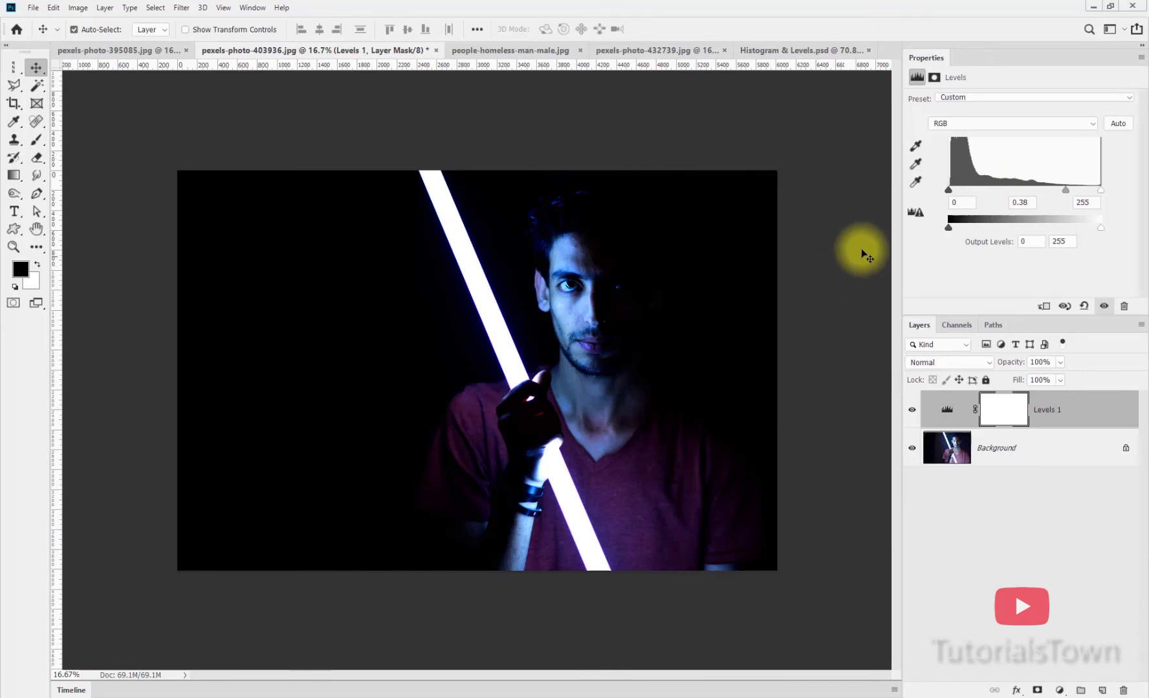
pyautogui.moveTo(1064, 190); pyautogui.dragTo(1049, 189)
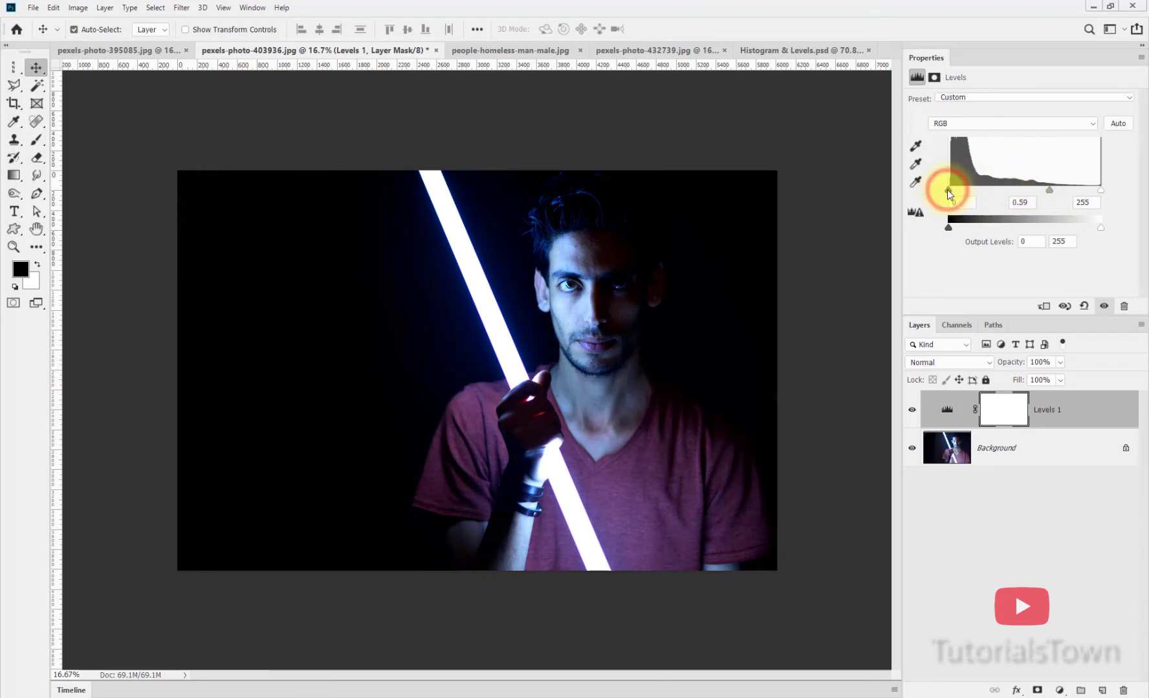
pyautogui.moveTo(952, 192)
pyautogui.mouseDown()
pyautogui.moveTo(1114, 194)
pyautogui.moveTo(1093, 190)
pyautogui.mouseUp()
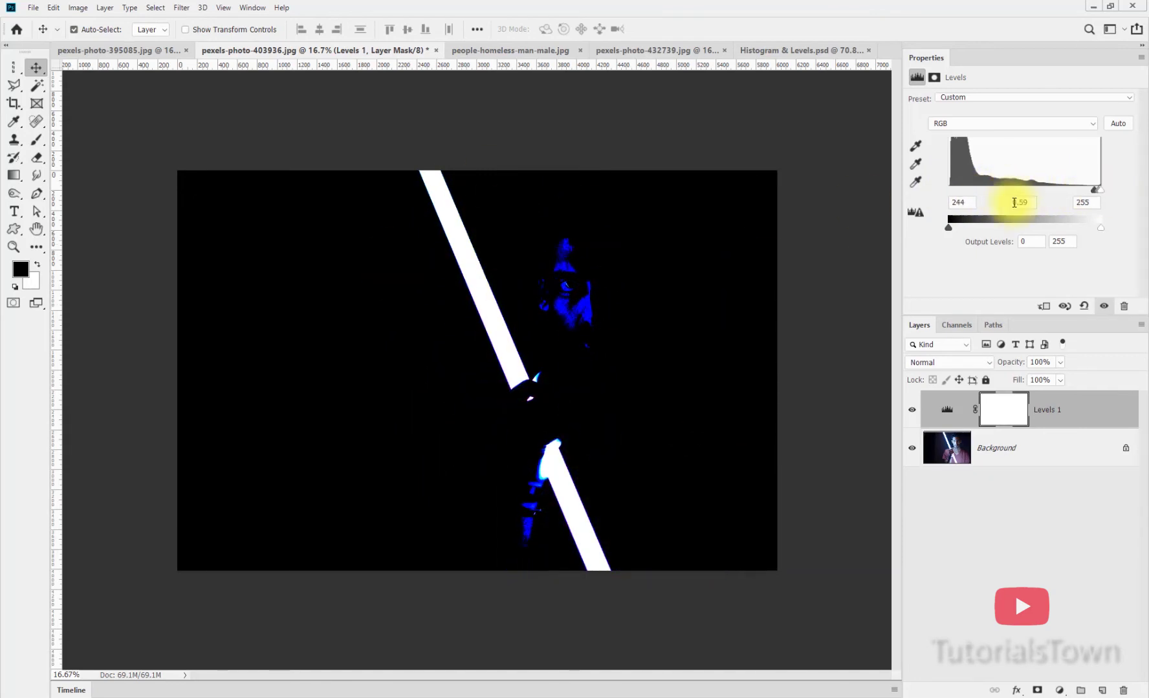
pyautogui.moveTo(1094, 192); pyautogui.dragTo(937, 187)
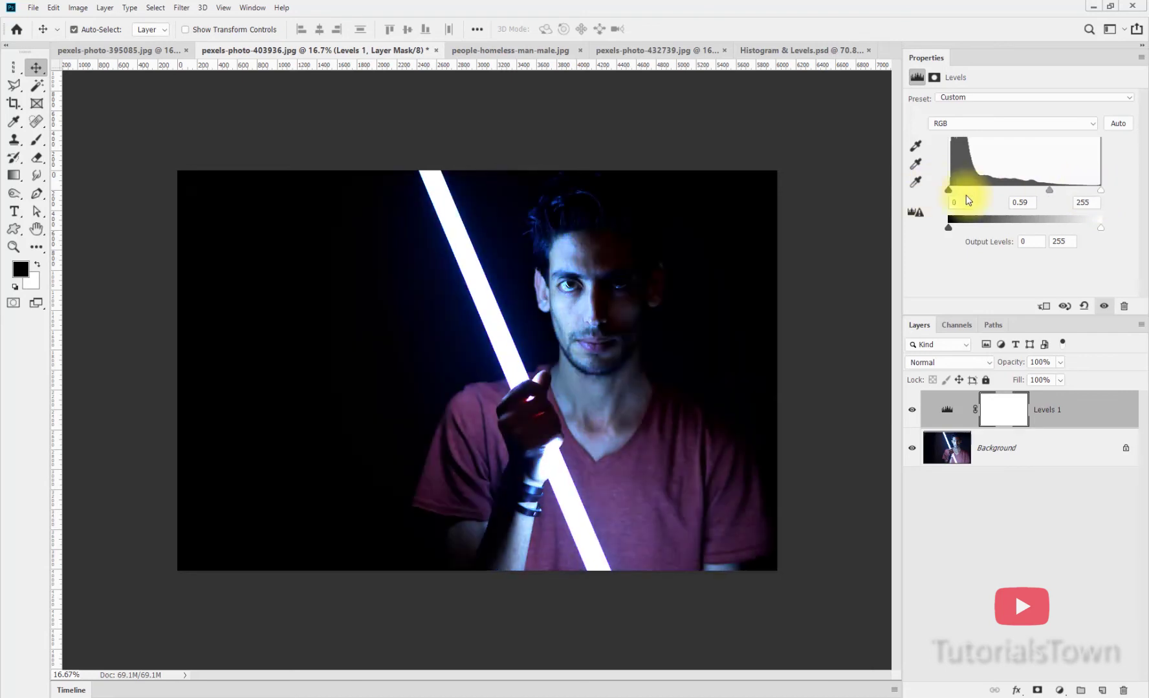
# Step: Reset Levels to the Default preset, then set black input 43 and white input 244
pyautogui.click(1100, 96)
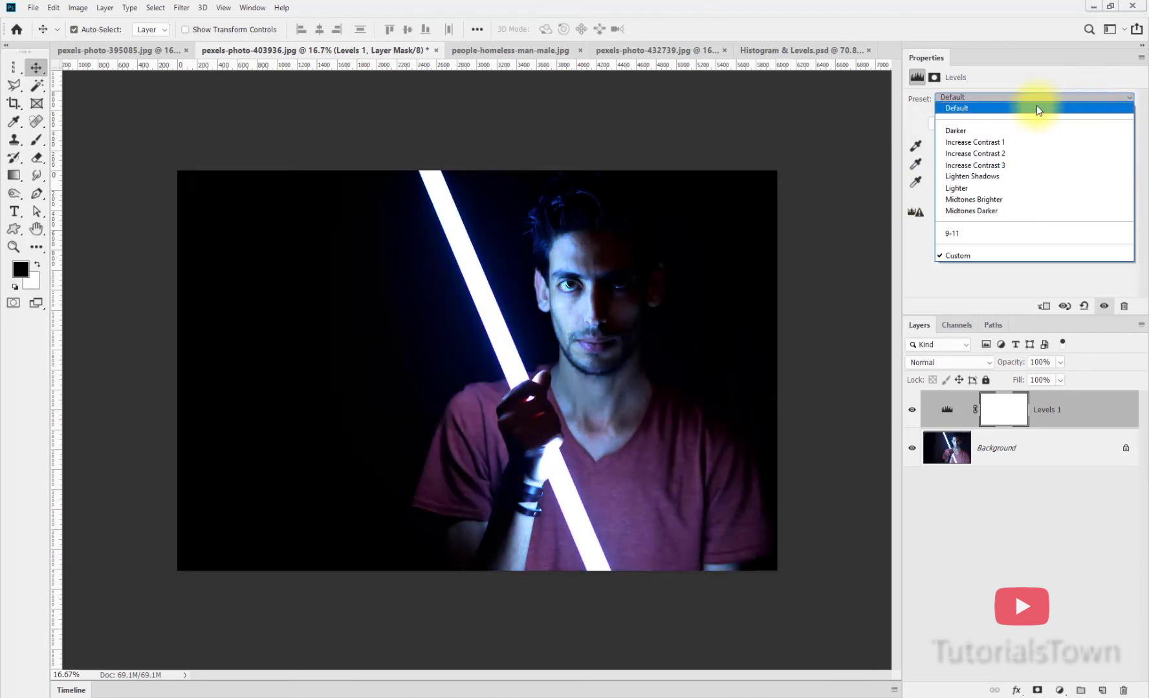
pyautogui.click(1017, 108)
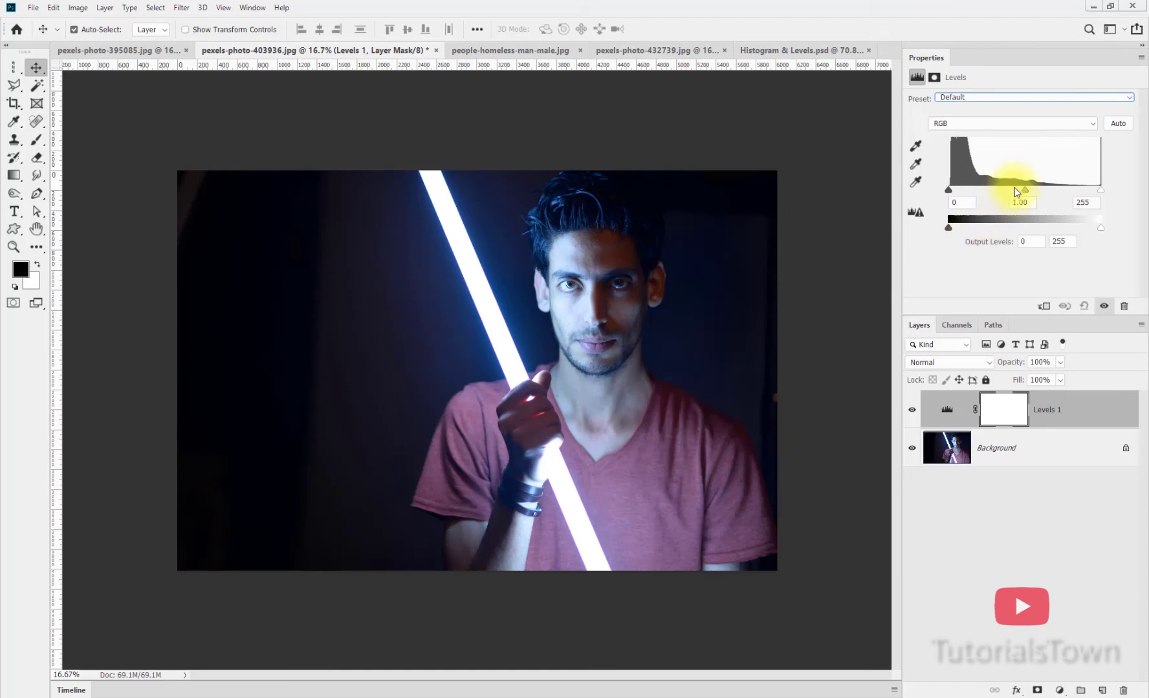
pyautogui.moveTo(948, 190); pyautogui.dragTo(974, 191)
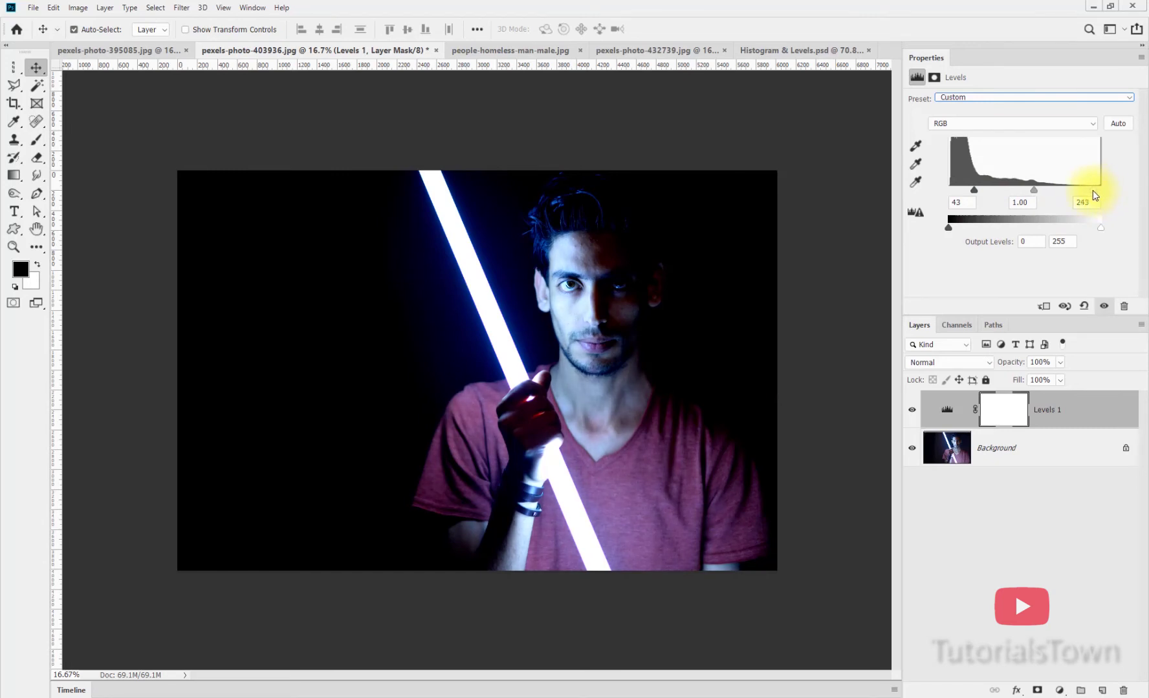
pyautogui.moveTo(1101, 191)
pyautogui.mouseDown()
pyautogui.moveTo(1080, 191)
pyautogui.moveTo(1097, 196)
pyautogui.mouseUp()
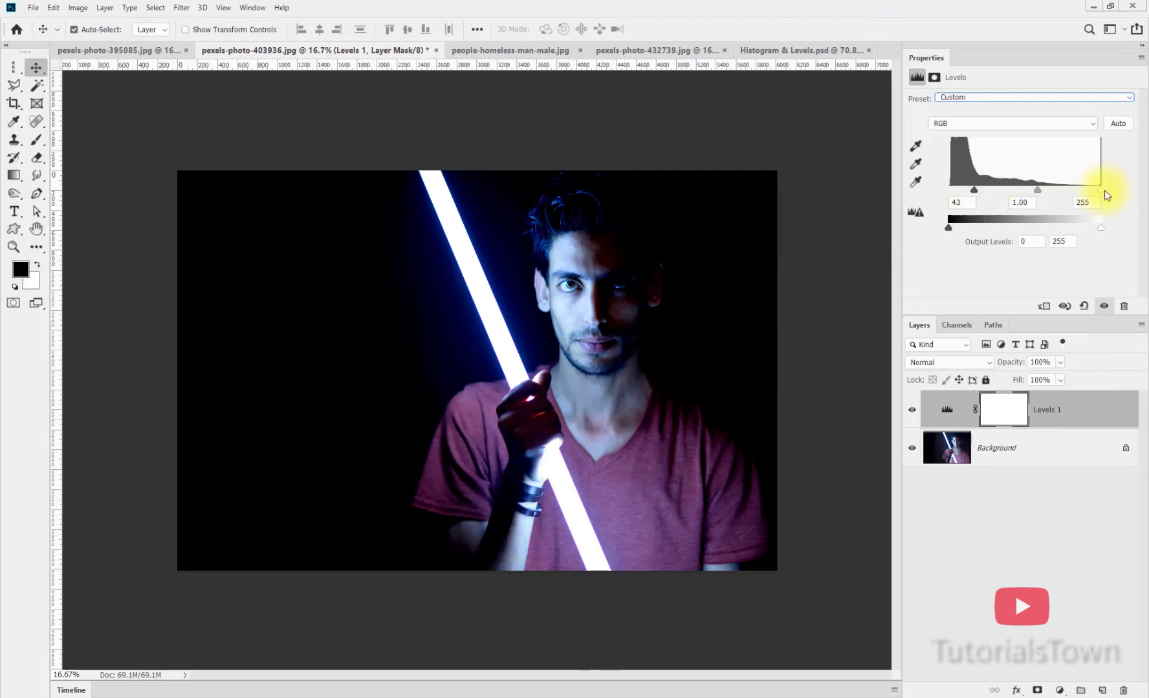
pyautogui.moveTo(1098, 194)
pyautogui.mouseDown()
pyautogui.moveTo(1047, 194)
pyautogui.moveTo(1128, 192)
pyautogui.mouseUp()
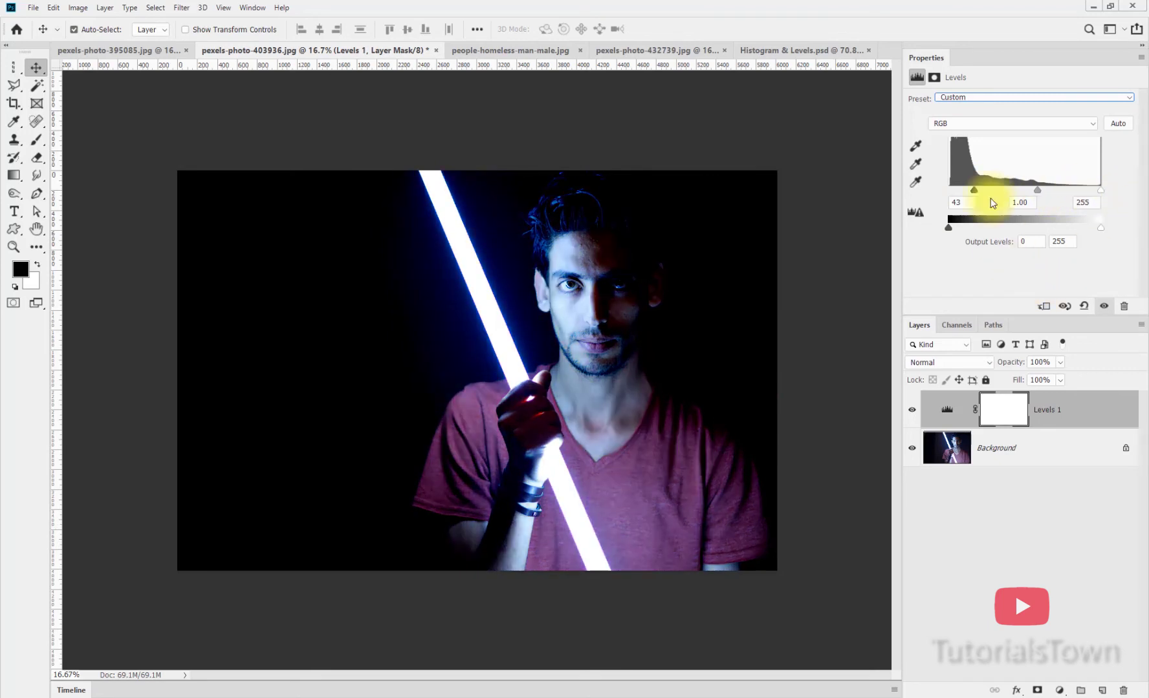
pyautogui.moveTo(1099, 193); pyautogui.dragTo(1097, 195)
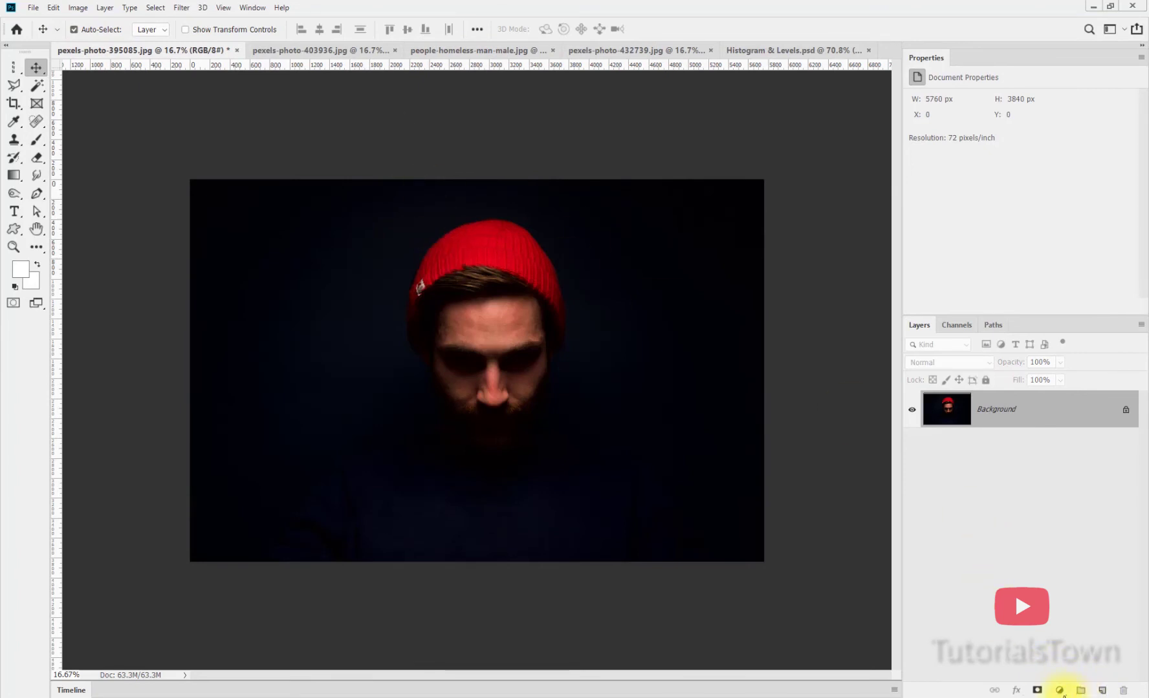
# Step: Add a Levels layer to the red-beanie photo and test the black, gray and white eyedroppers
pyautogui.click(1059, 690)
pyautogui.click(1071, 534)
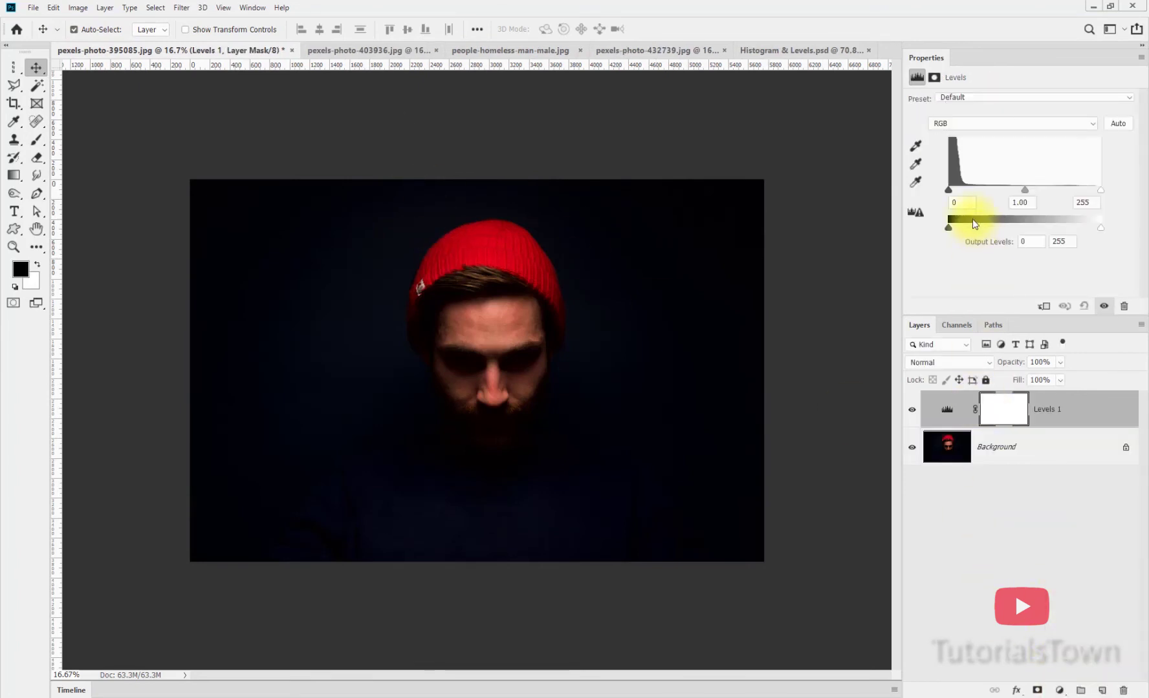
pyautogui.click(915, 147)
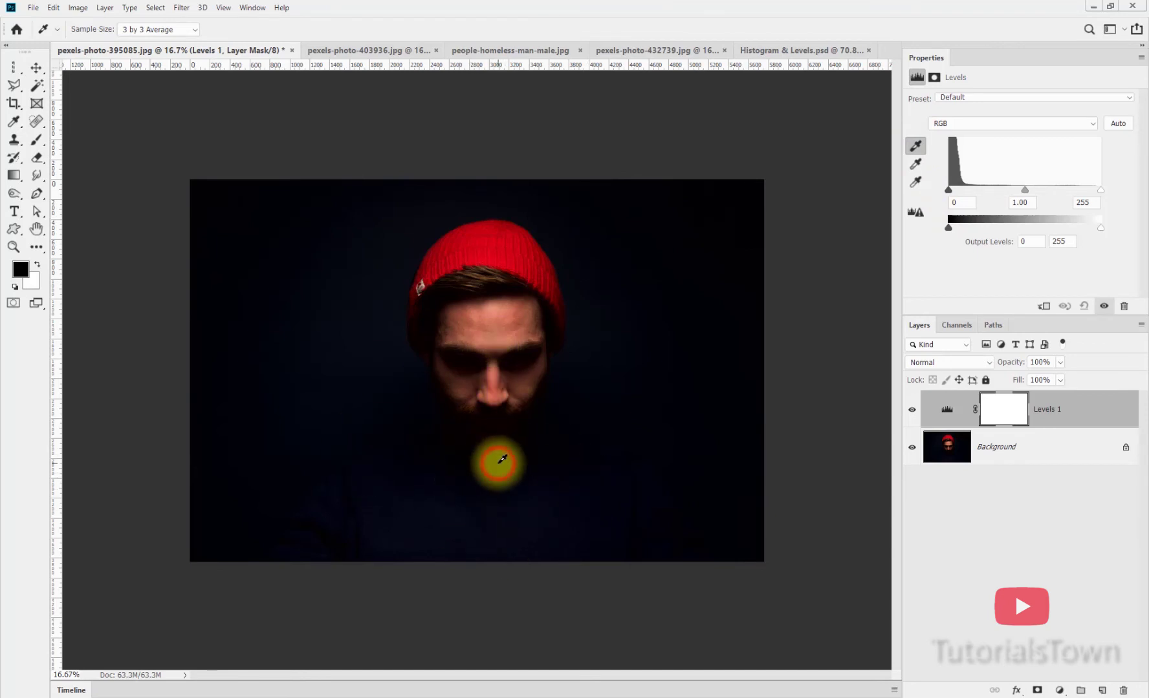
pyautogui.click(502, 460)
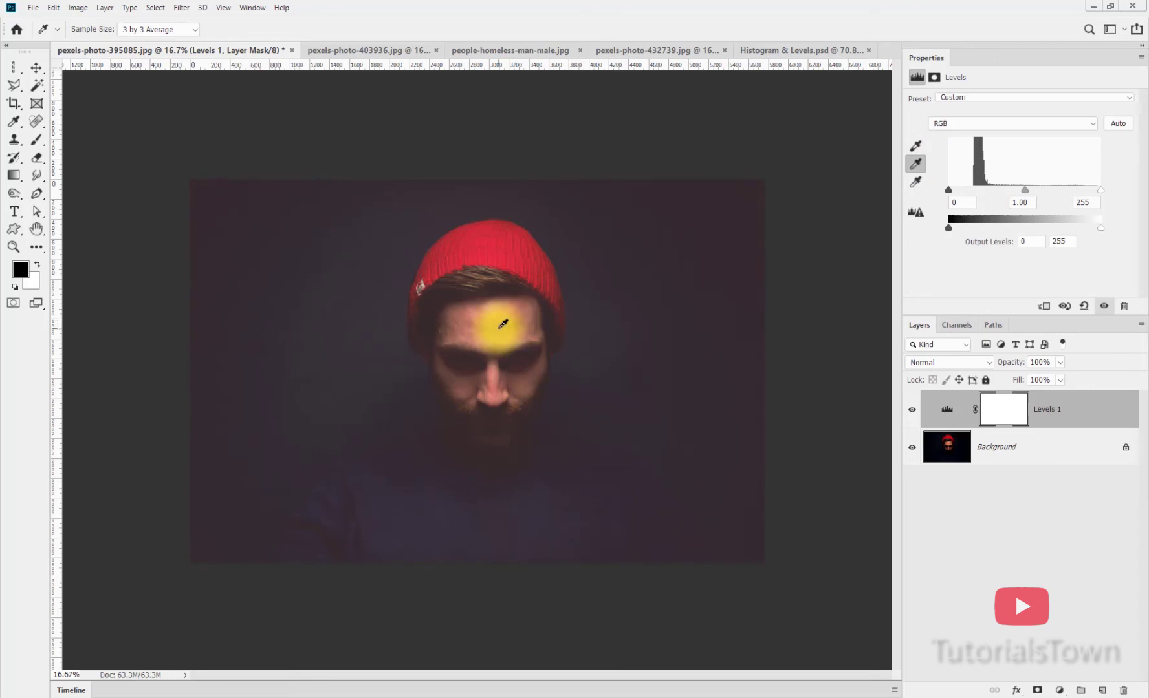
pyautogui.click(505, 324)
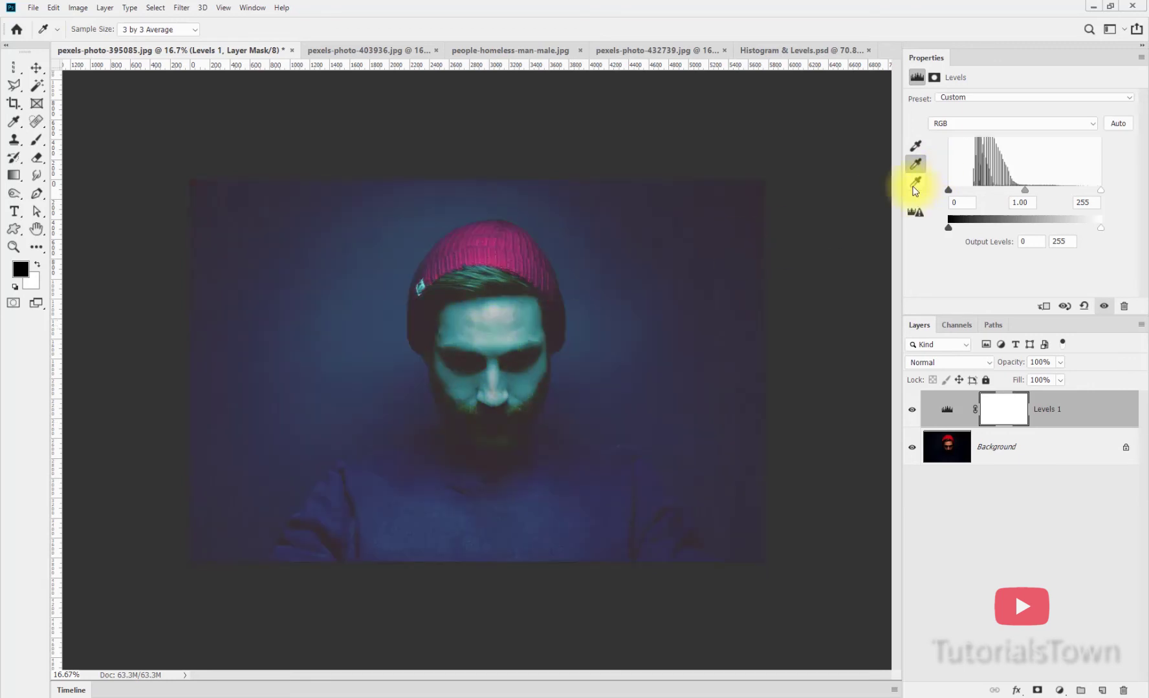
pyautogui.click(915, 184)
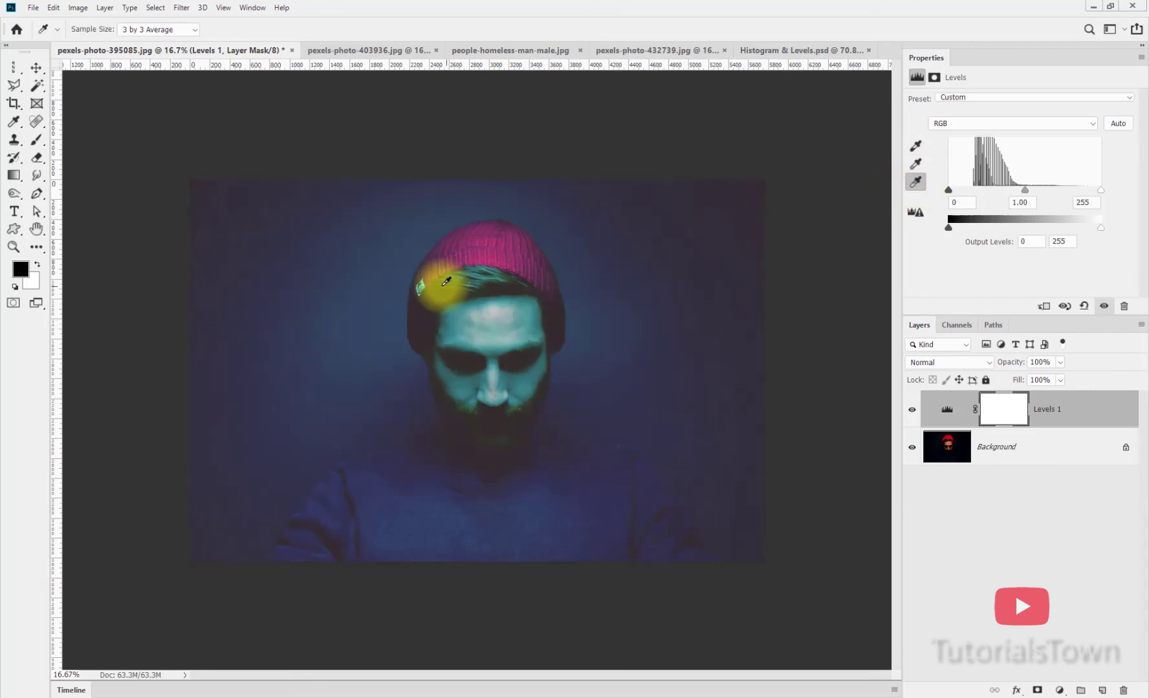
pyautogui.click(425, 280)
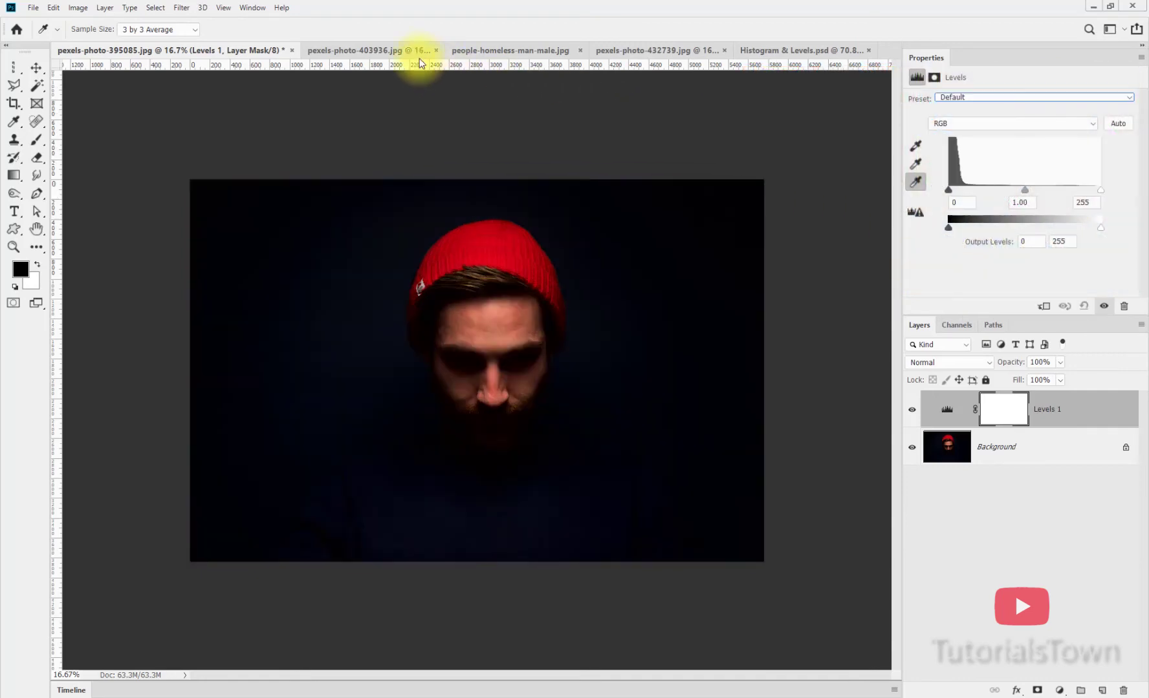
# Step: On the lightsaber portrait, restore white input to 255 and trial the Output Levels sliders
pyautogui.click(375, 49)
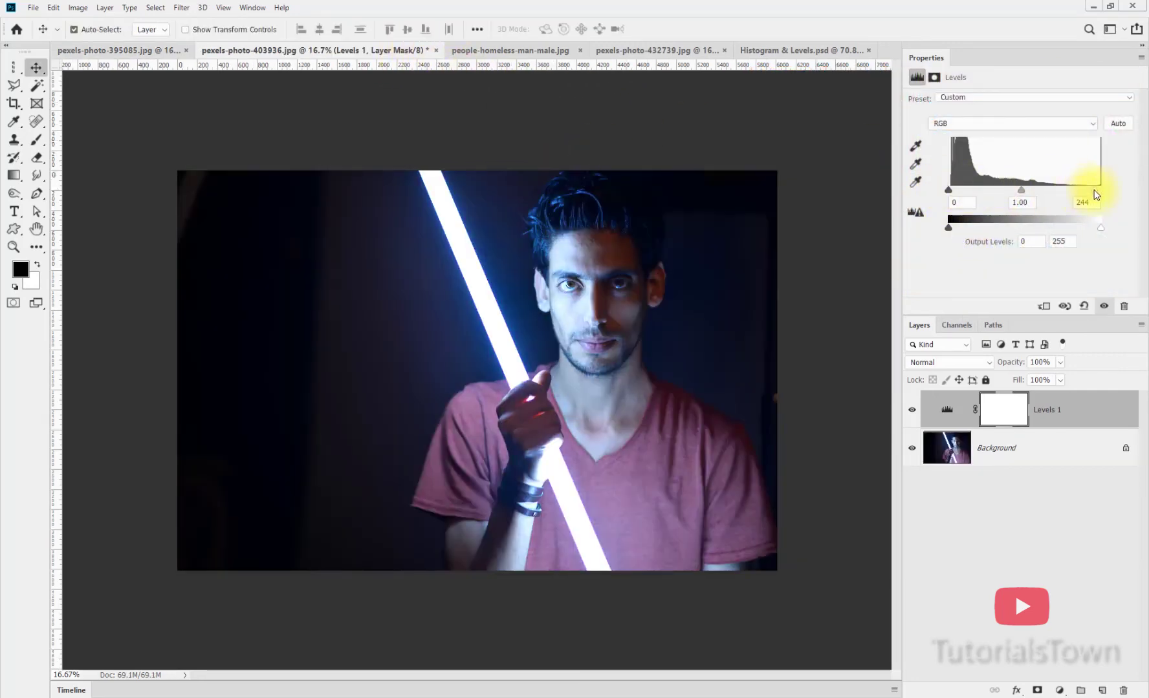
pyautogui.moveTo(1095, 192); pyautogui.dragTo(1136, 192)
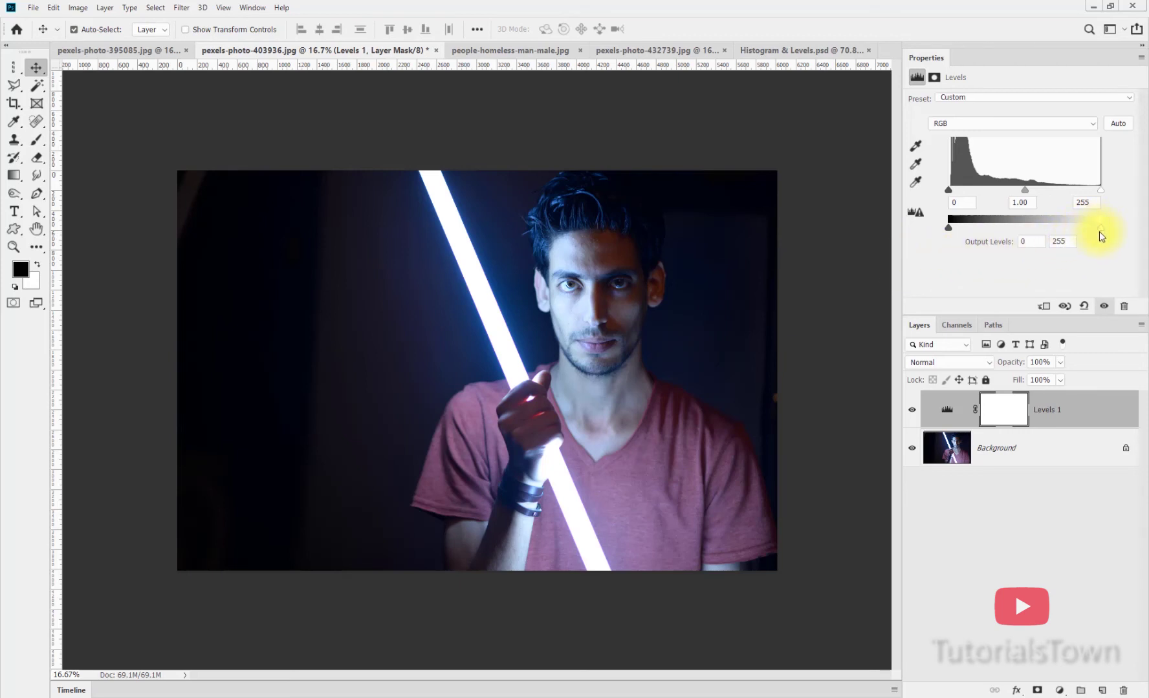
pyautogui.moveTo(1100, 228); pyautogui.dragTo(1058, 231)
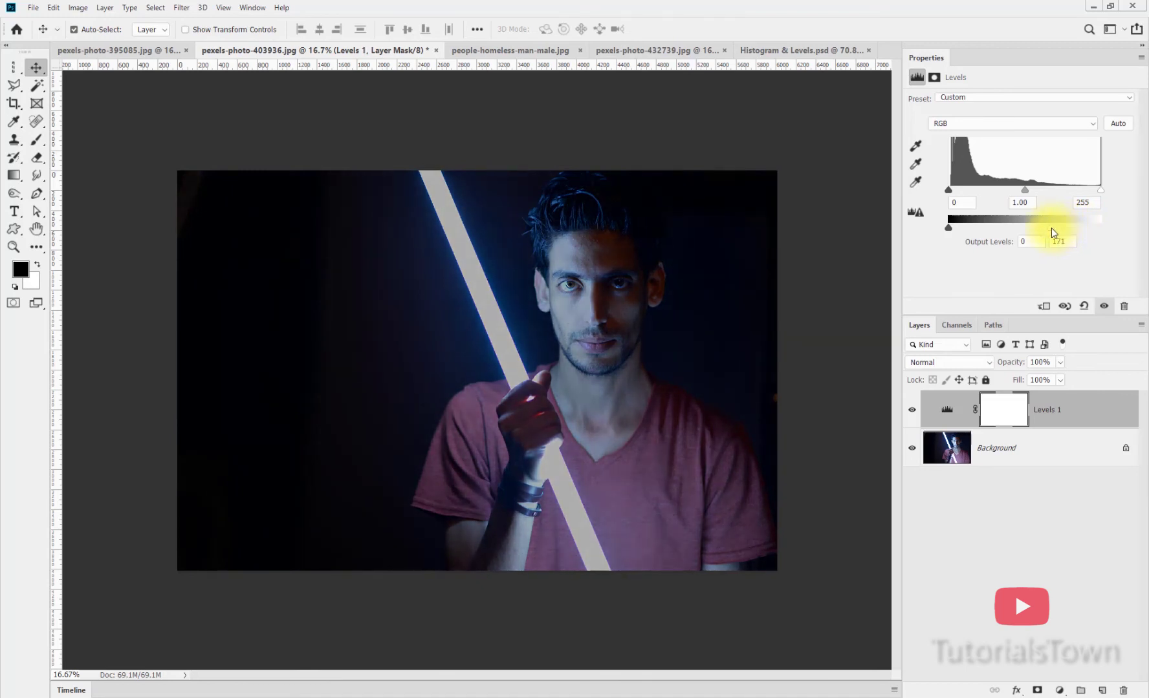
pyautogui.moveTo(949, 227); pyautogui.dragTo(964, 231)
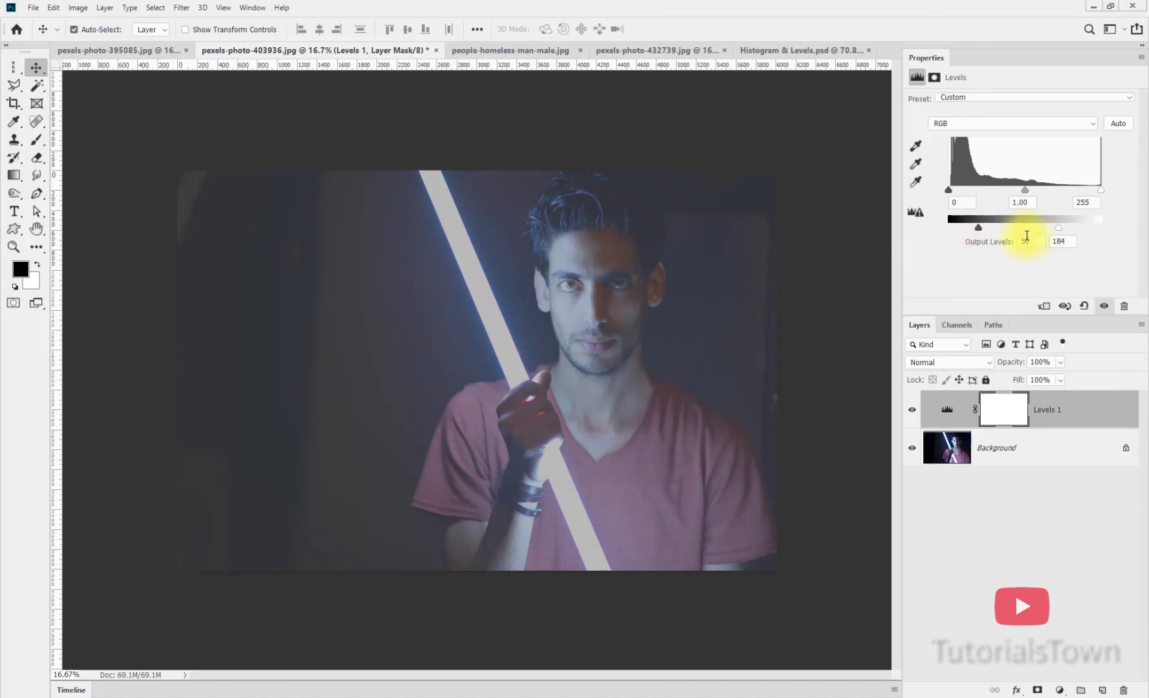
pyautogui.moveTo(1073, 227); pyautogui.dragTo(1102, 229)
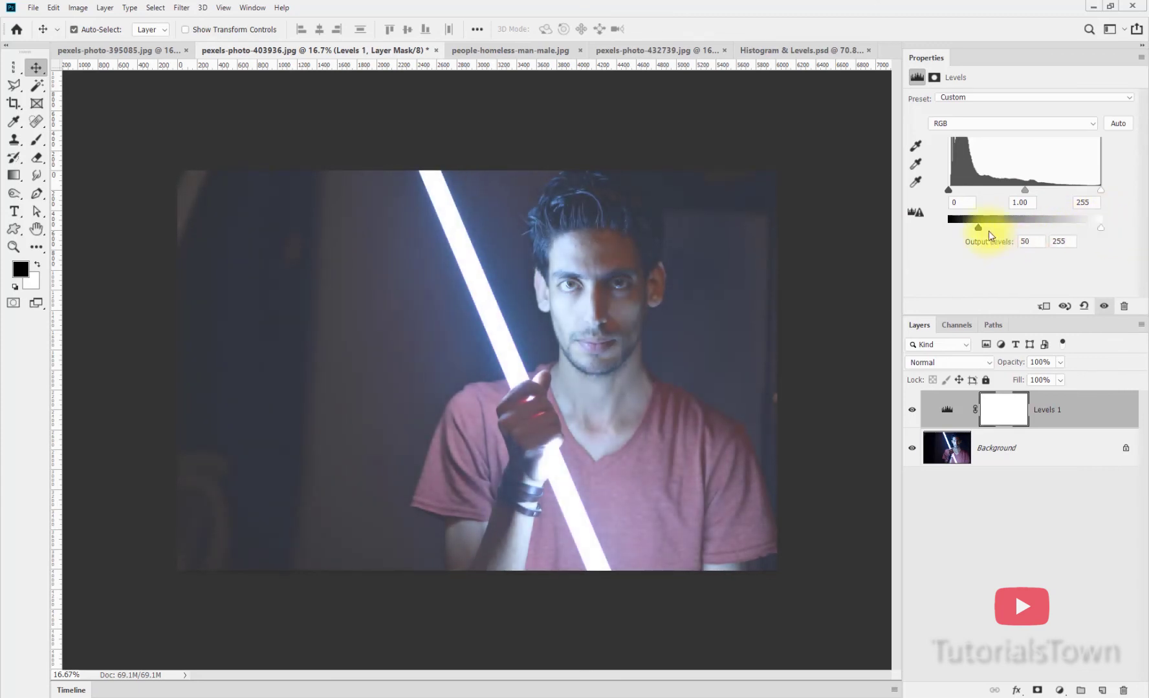
pyautogui.moveTo(977, 228); pyautogui.dragTo(939, 226)
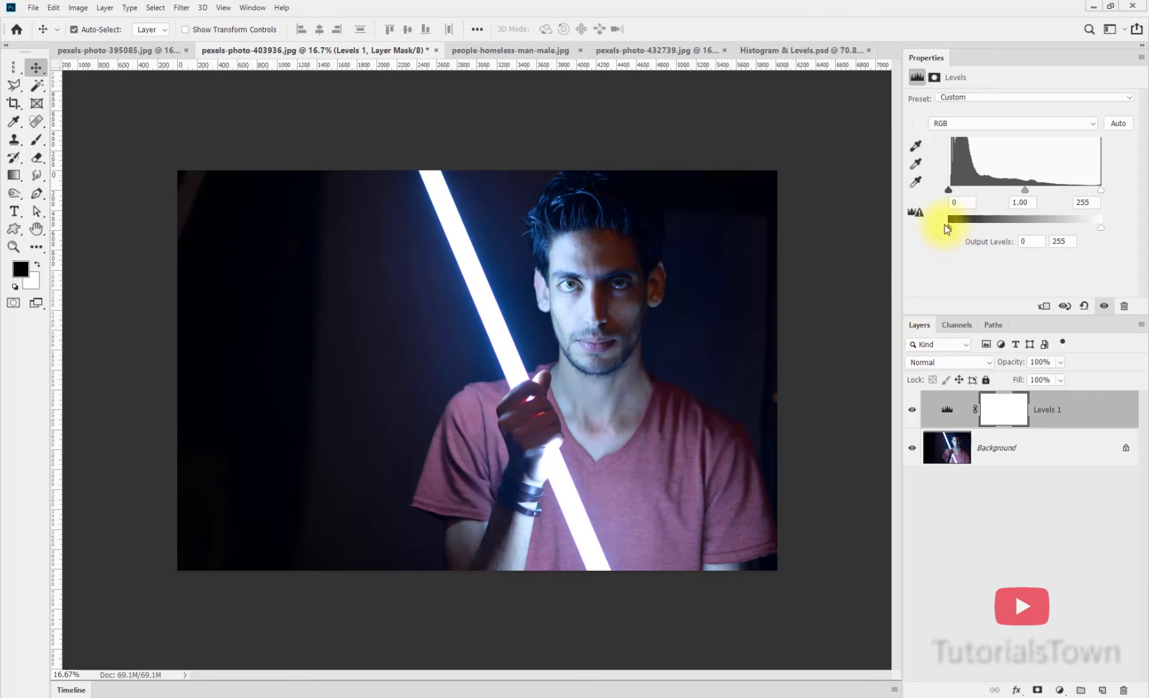
# Step: Lift output black to 74 and raise input black to 40 for hazy shadows
pyautogui.moveTo(947, 228); pyautogui.dragTo(961, 232)
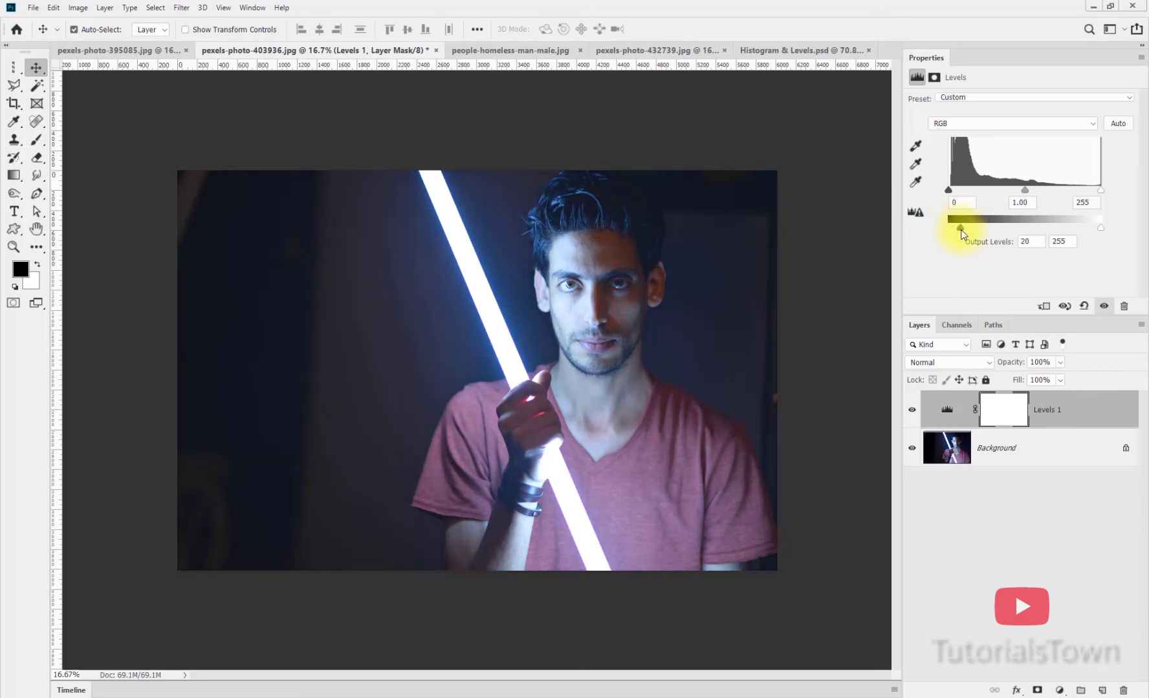
pyautogui.moveTo(1099, 228)
pyautogui.mouseDown()
pyautogui.moveTo(1064, 228)
pyautogui.moveTo(1106, 236)
pyautogui.mouseUp()
pyautogui.moveTo(962, 229); pyautogui.dragTo(993, 229)
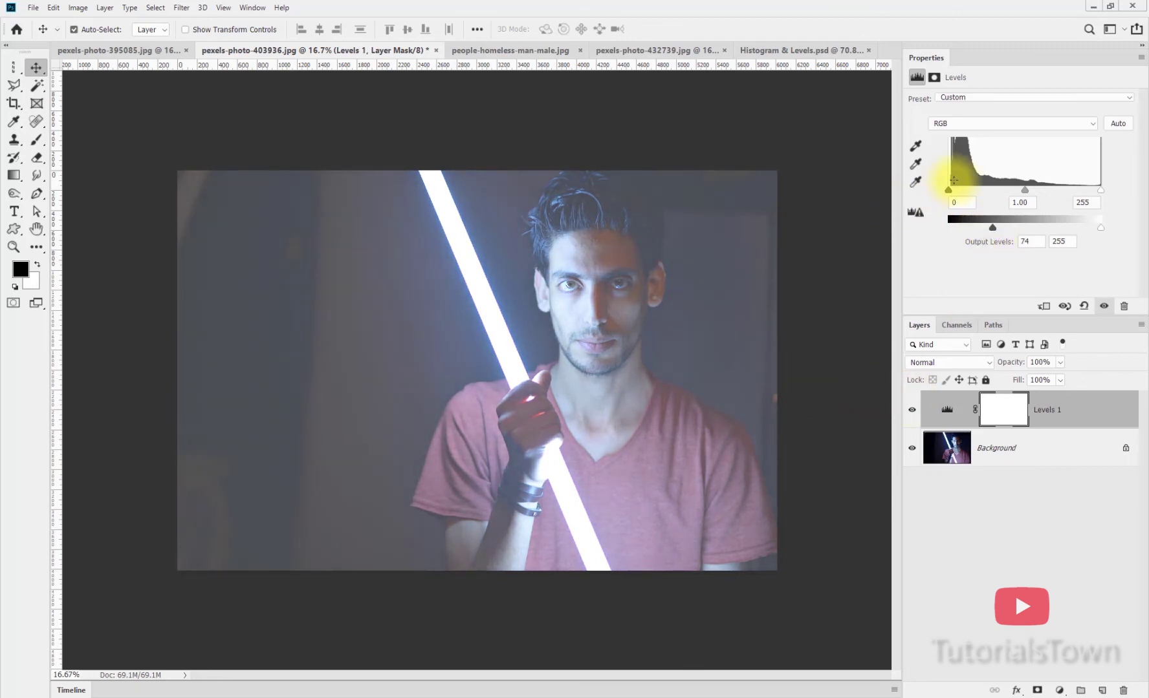
pyautogui.moveTo(948, 191); pyautogui.dragTo(972, 191)
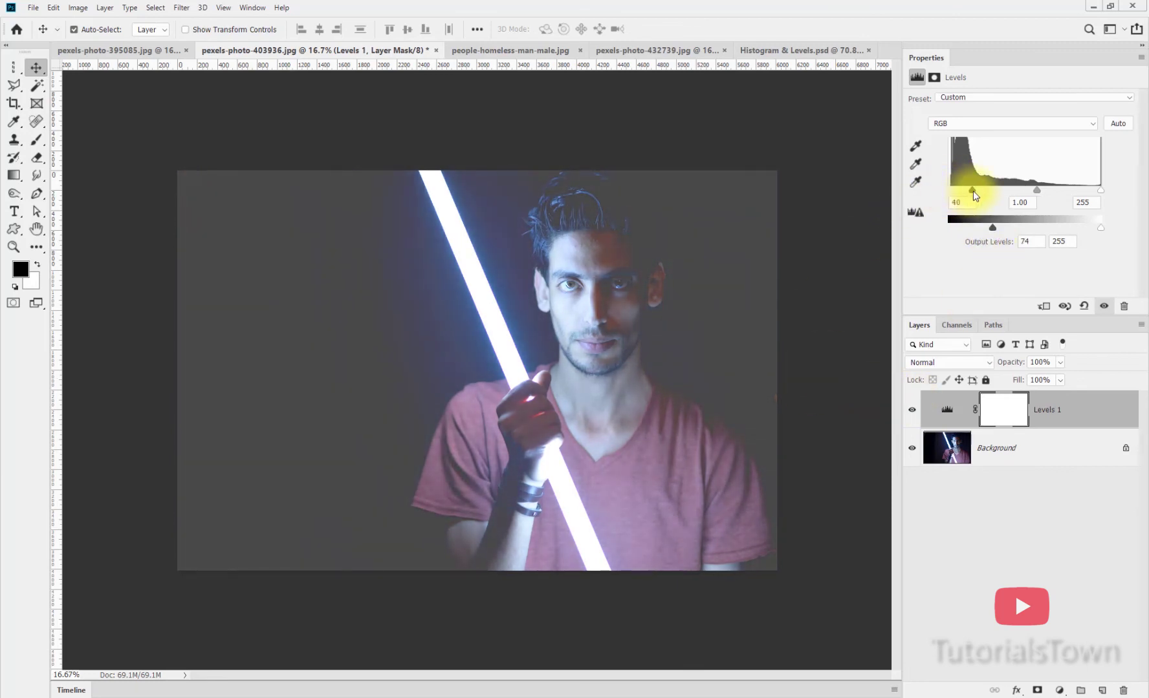
# Step: Tweak the Levels white input and add Brightness/Contrast 1 with contrast raised to 52
pyautogui.moveTo(1100, 190); pyautogui.dragTo(1091, 190)
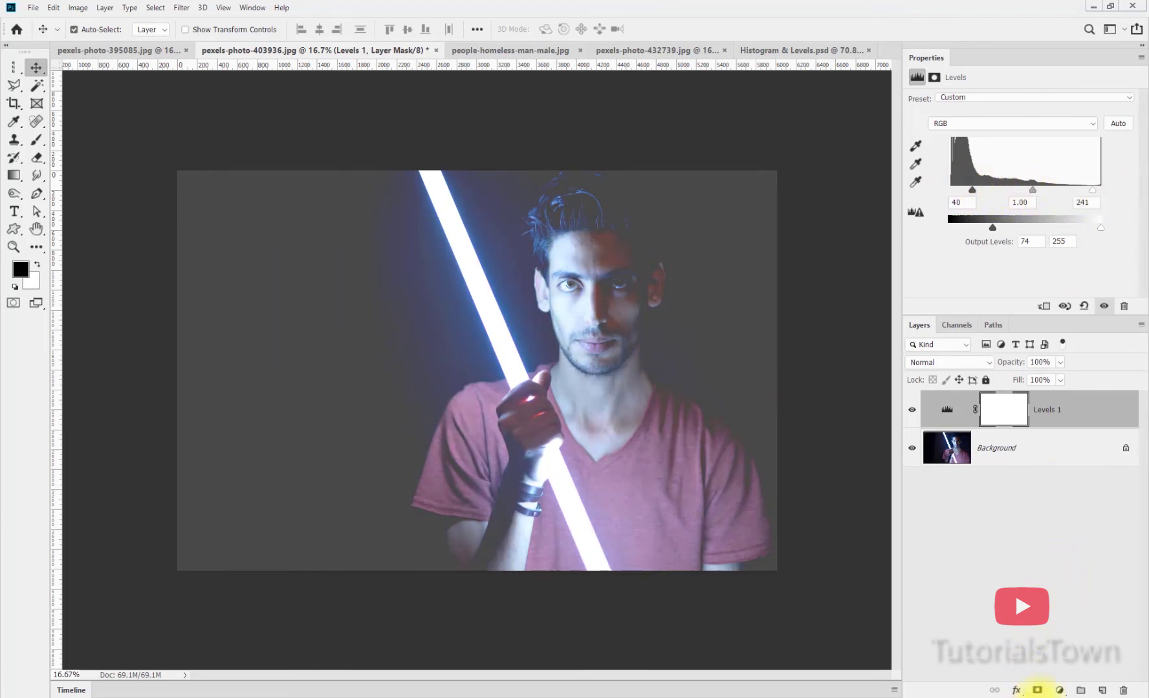
pyautogui.click(1060, 691)
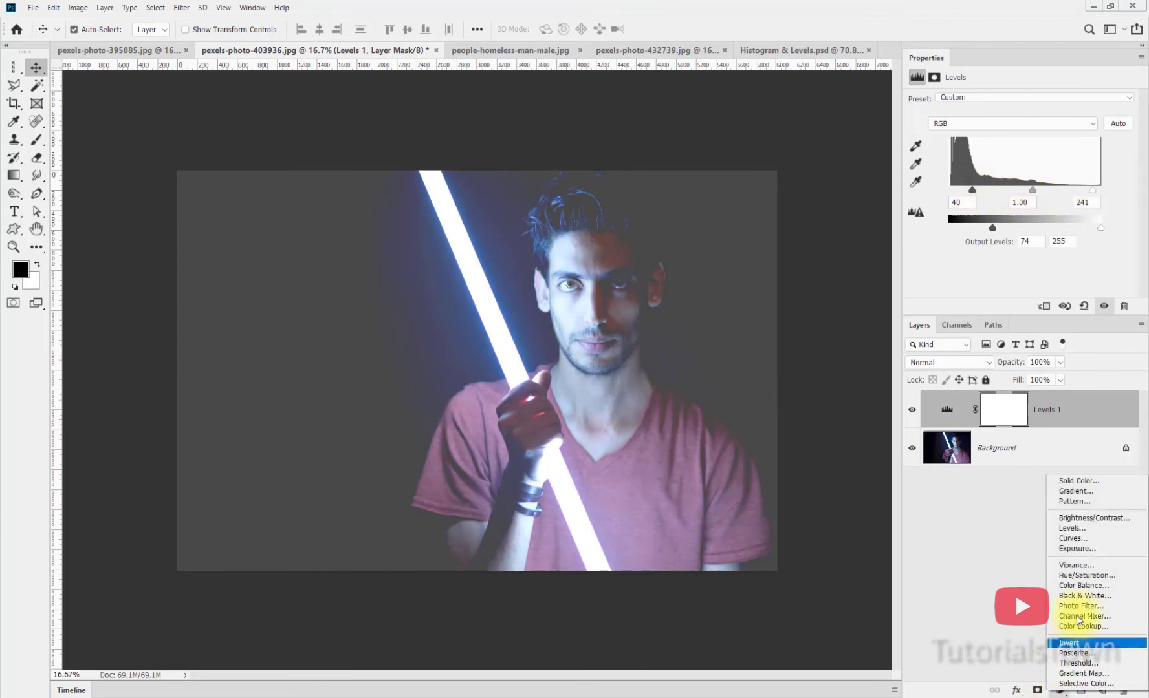
pyautogui.click(1093, 515)
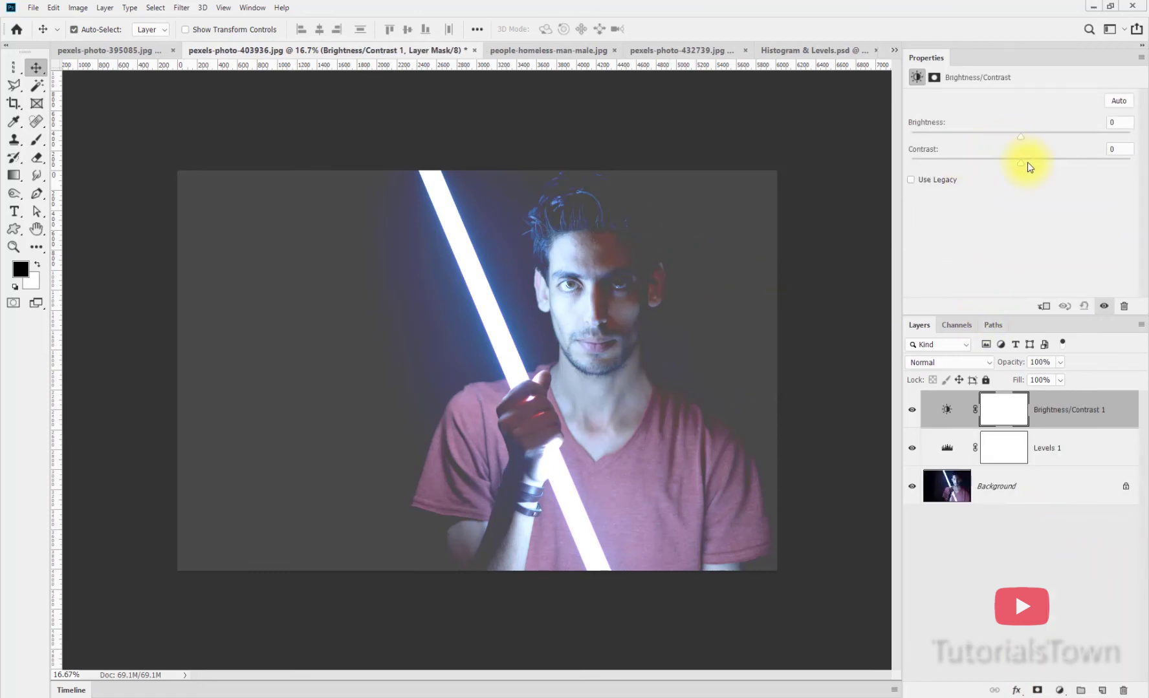
pyautogui.moveTo(1018, 163)
pyautogui.mouseDown()
pyautogui.moveTo(1077, 167)
pyautogui.moveTo(1012, 141)
pyautogui.mouseUp()
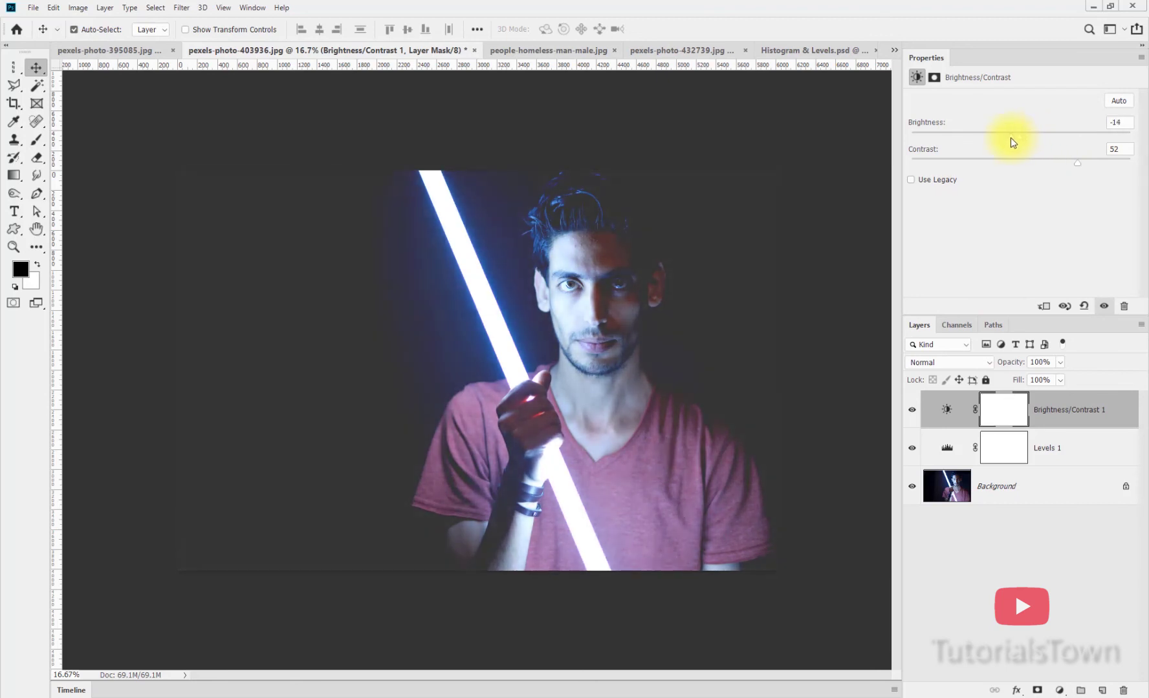
# Step: Add a second Brightness/Contrast layer with contrast set to 24
pyautogui.click(1058, 690)
pyautogui.click(1081, 515)
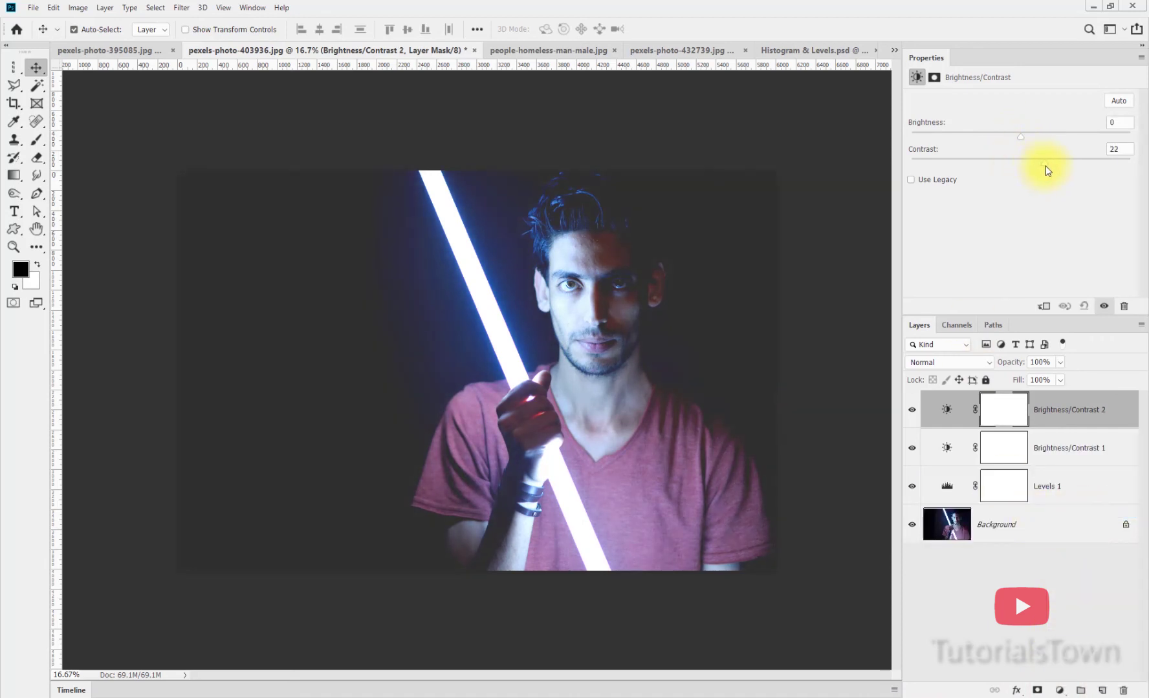
pyautogui.moveTo(1057, 166); pyautogui.dragTo(1048, 166)
pyautogui.click(1058, 689)
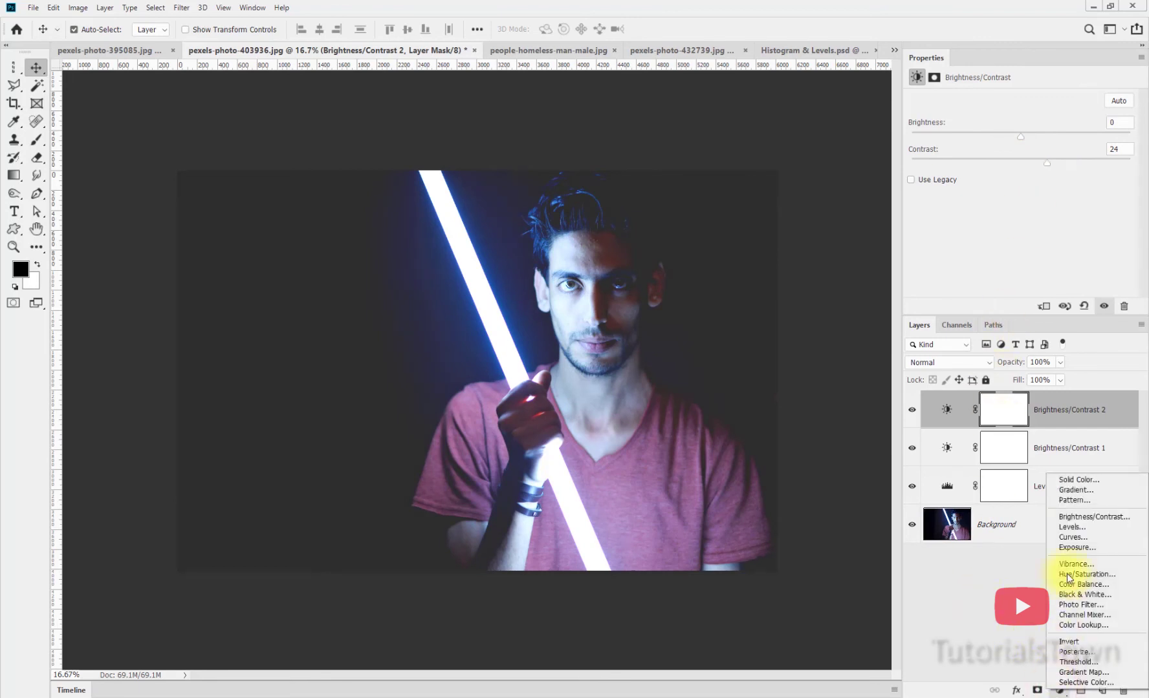
# Step: Add a Levels 2 layer with black input 38 and compare against the unadjusted photo
pyautogui.click(1080, 526)
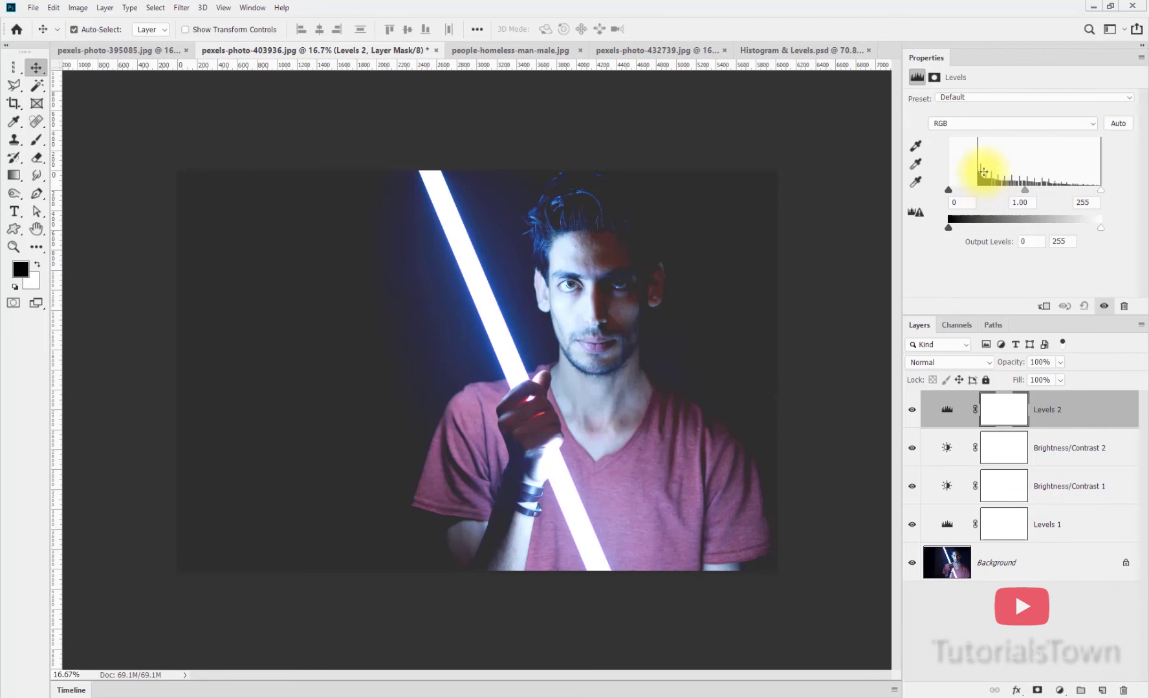
pyautogui.moveTo(949, 192); pyautogui.dragTo(972, 195)
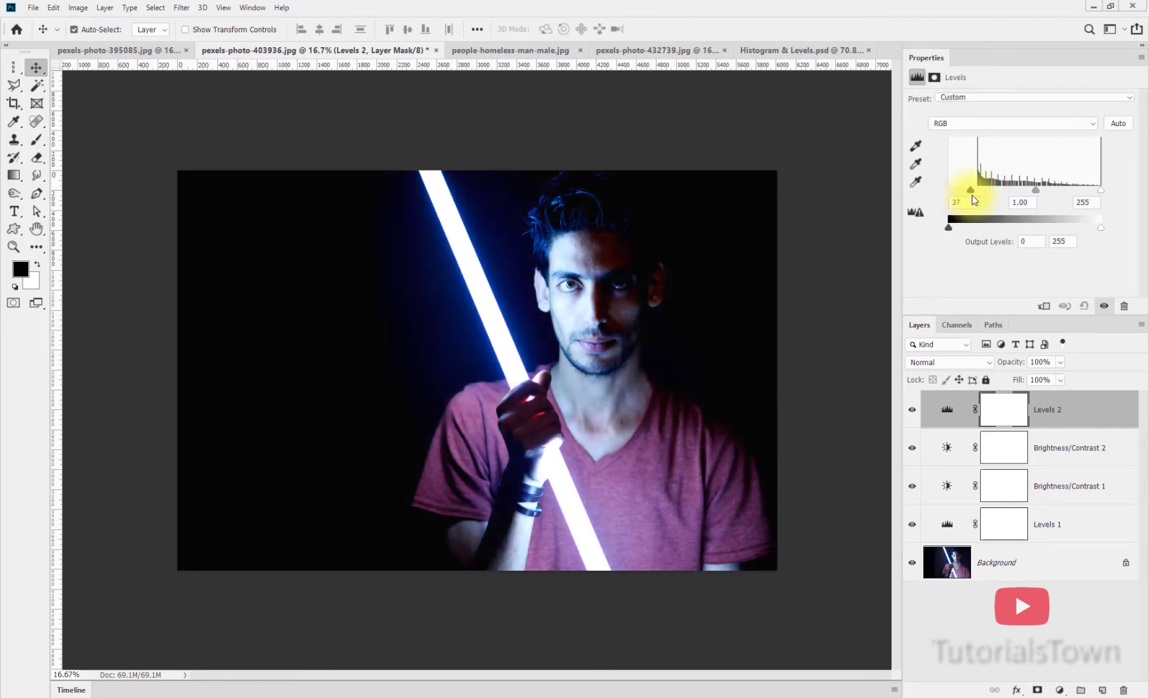
pyautogui.keyDown('alt'); pyautogui.click(912, 564); pyautogui.keyUp('alt')
pyautogui.keyDown('alt'); pyautogui.click(911, 564); pyautogui.keyUp('alt')
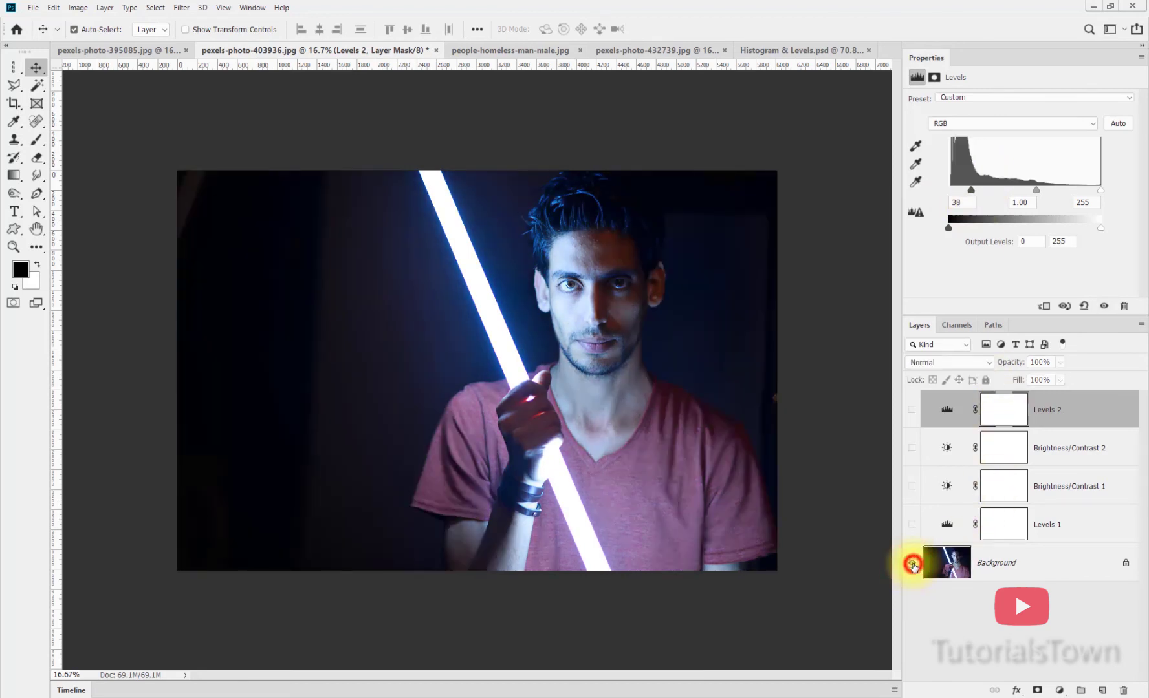
# Step: Delete all the portrait's adjustment layers and switch to the bearded old man photo
pyautogui.keyDown('shift'); pyautogui.click(1058, 522); pyautogui.keyUp('shift')
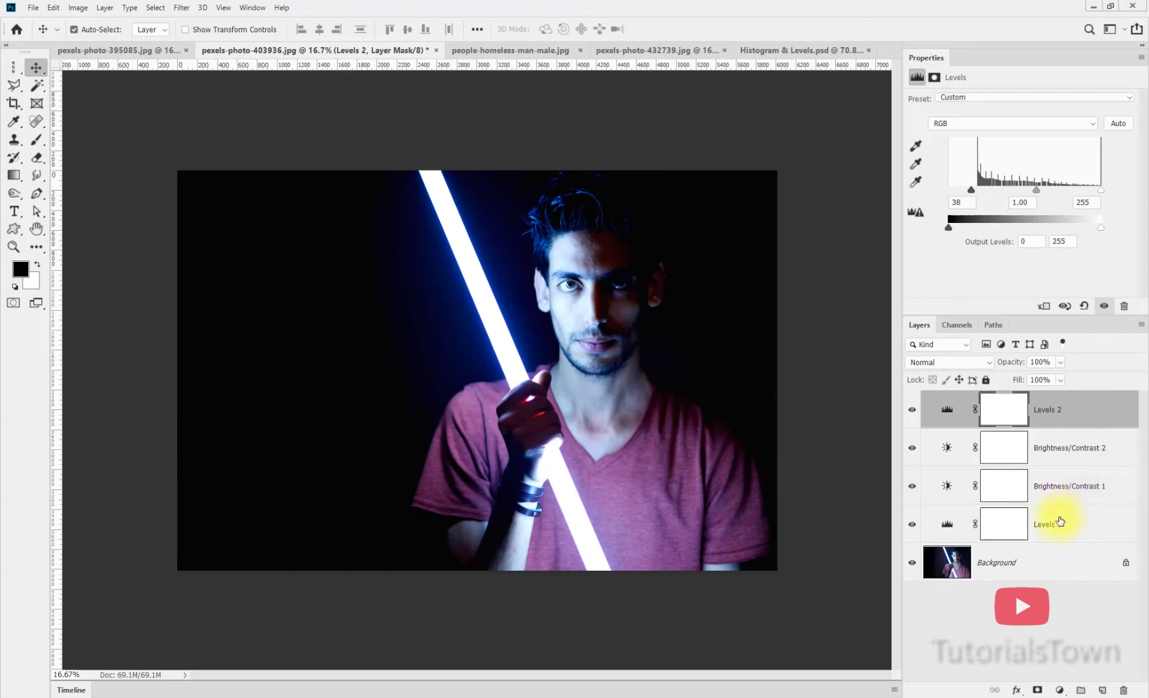
pyautogui.press('Delete')
pyautogui.click(469, 51)
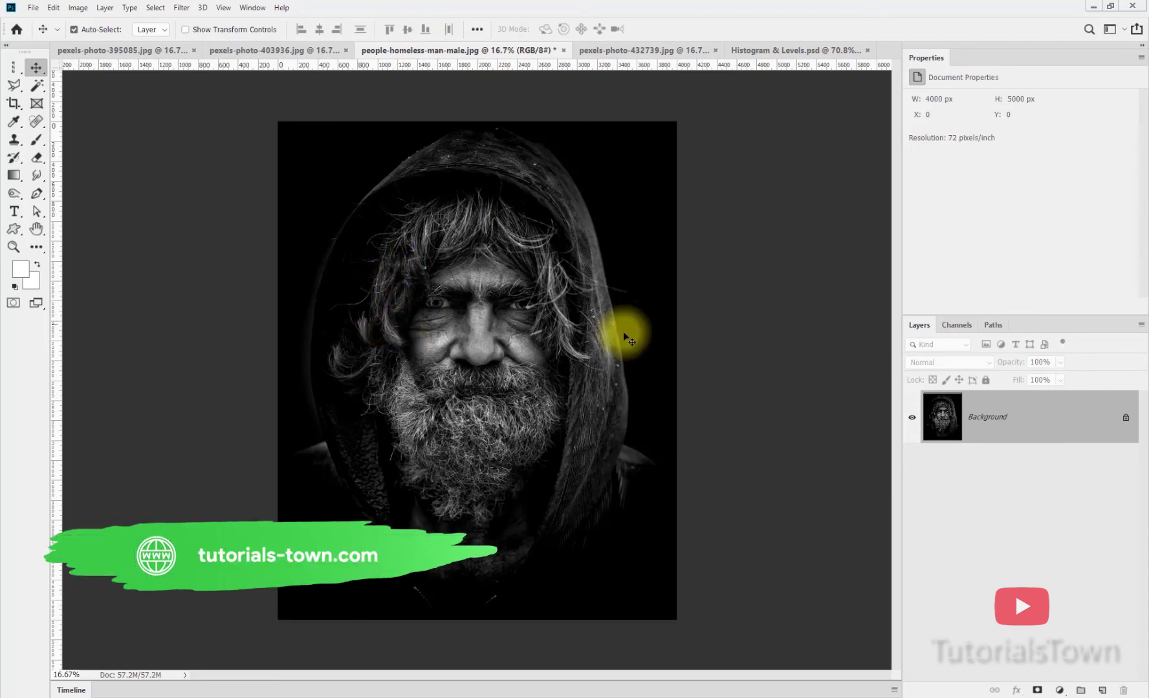
# Step: Add a Levels layer to the old man portrait and trial brighter and darker midtones
pyautogui.click(1059, 690)
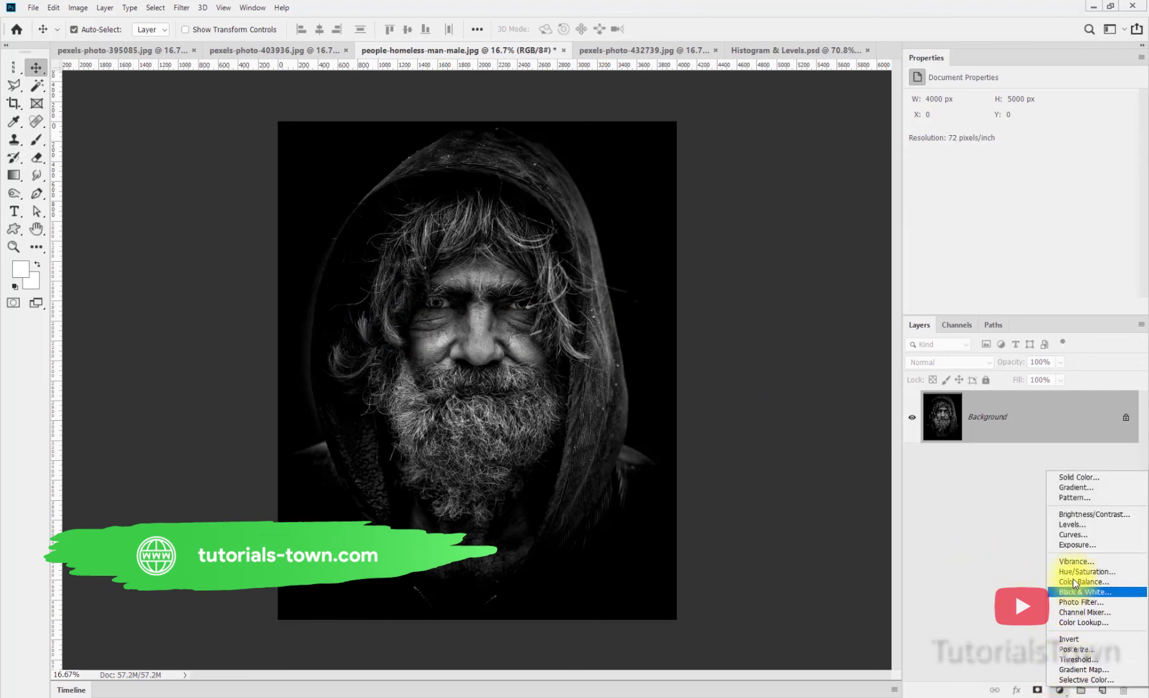
pyautogui.click(1071, 524)
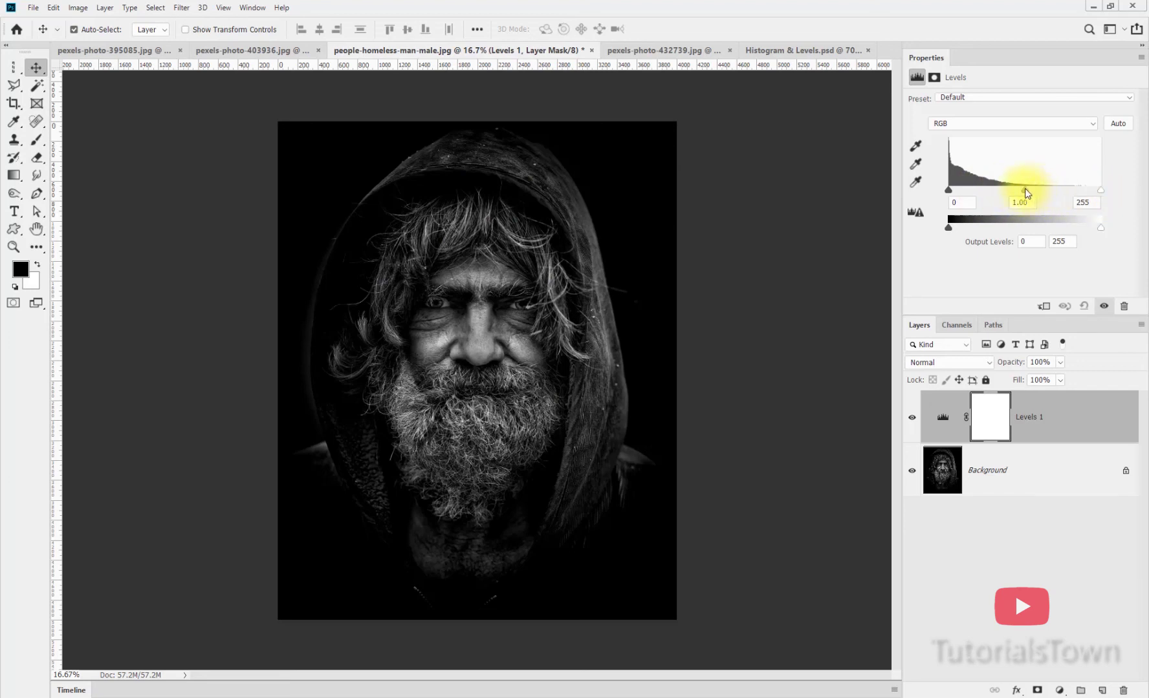
pyautogui.moveTo(1024, 192); pyautogui.dragTo(976, 191)
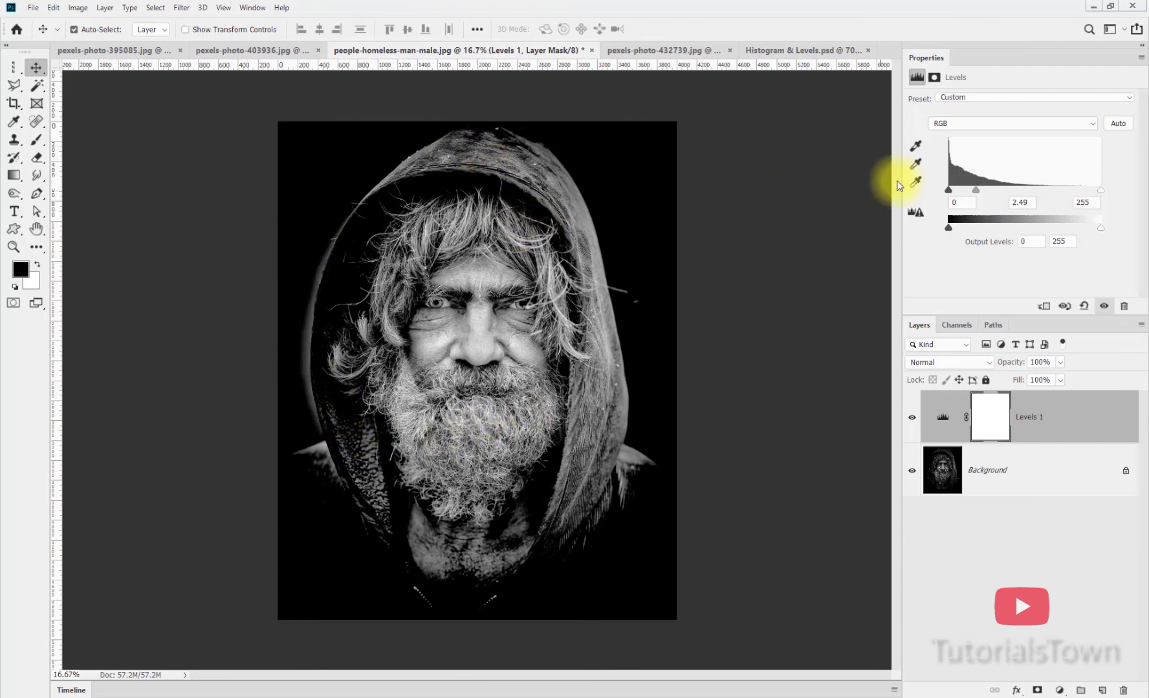
pyautogui.moveTo(975, 190); pyautogui.dragTo(949, 191)
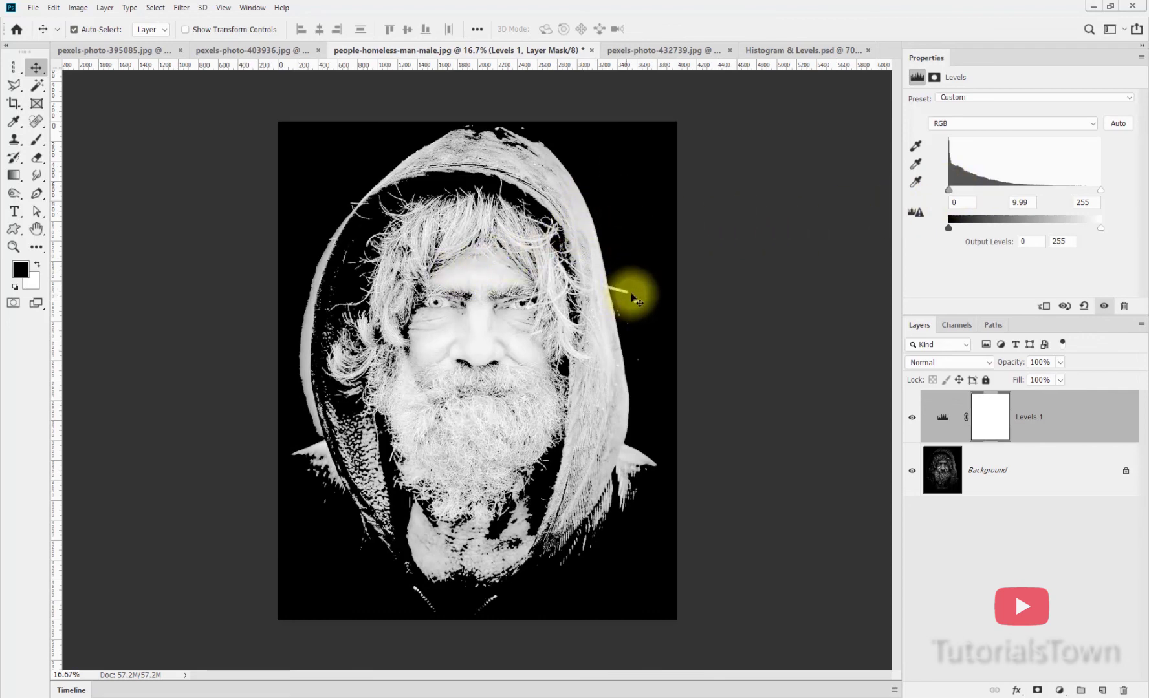
pyautogui.moveTo(954, 193)
pyautogui.mouseDown()
pyautogui.moveTo(996, 188)
pyautogui.moveTo(944, 187)
pyautogui.moveTo(957, 194)
pyautogui.mouseUp()
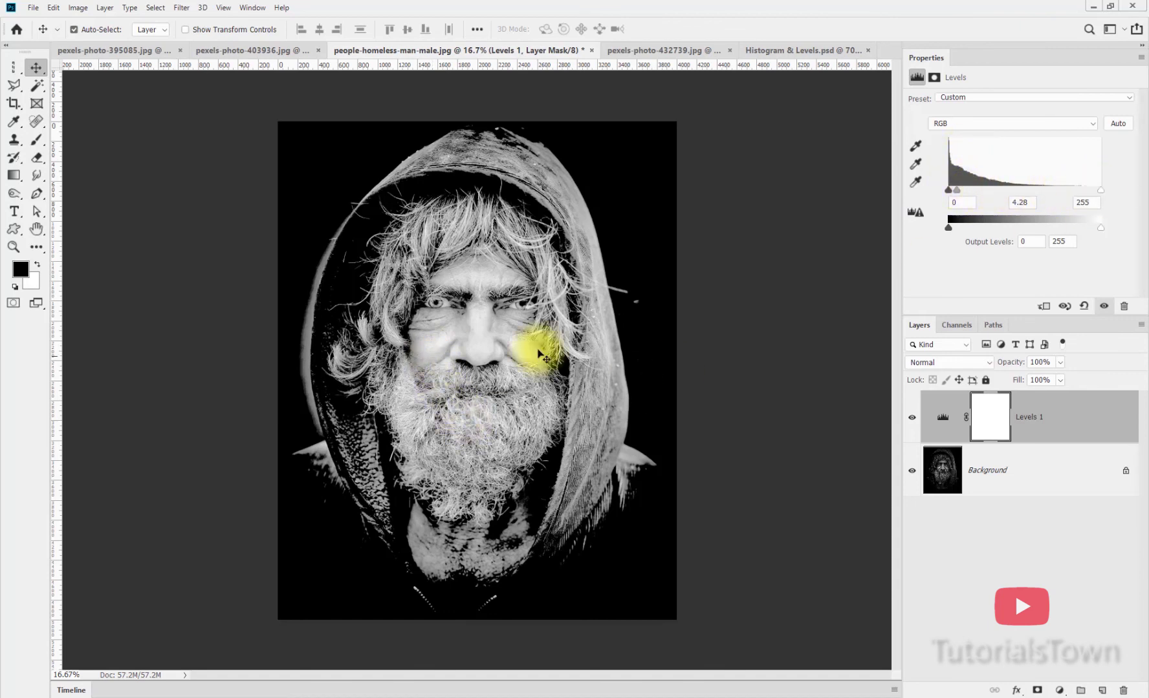
# Step: Settle the Levels at 58, 2.35 and 255, then switch to the woman-with-glasses photo
pyautogui.moveTo(1100, 192); pyautogui.dragTo(965, 197)
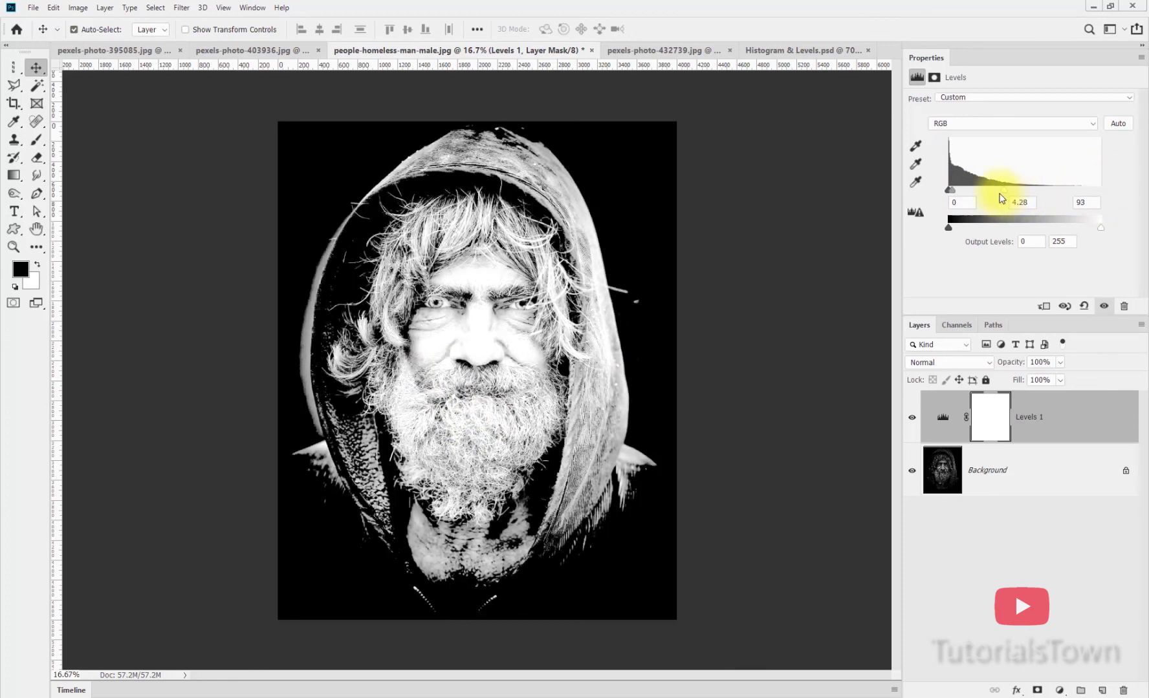
pyautogui.hotkey('ctrl', 'z')
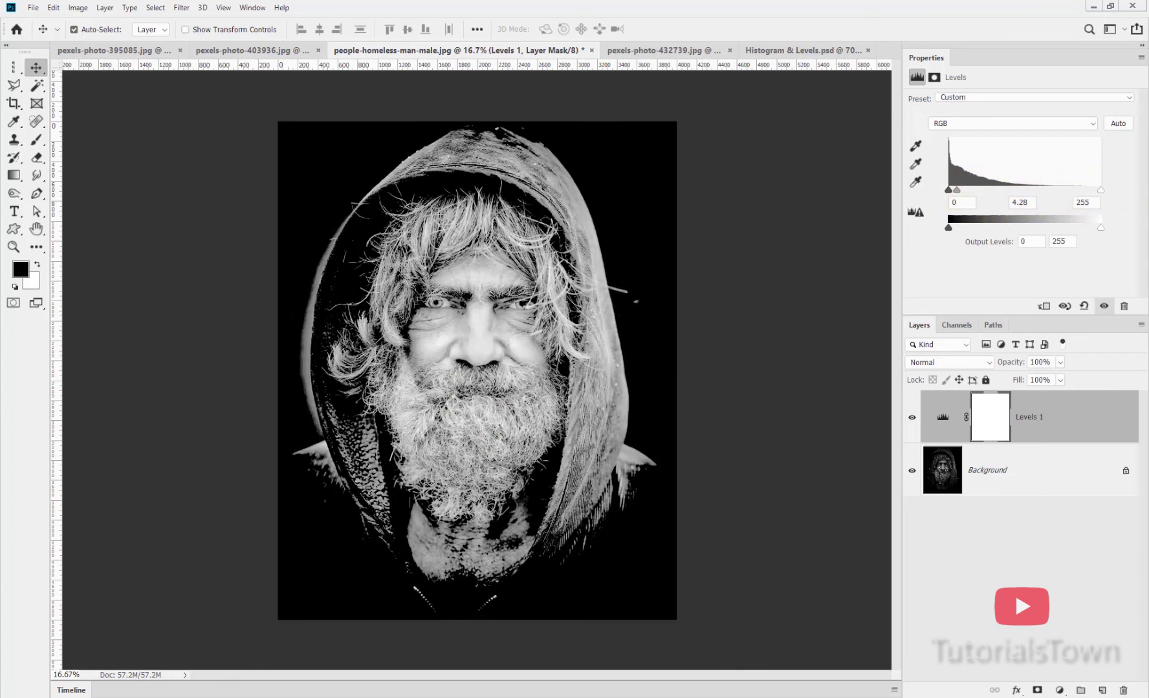
pyautogui.moveTo(961, 197)
pyautogui.mouseDown()
pyautogui.moveTo(1070, 196)
pyautogui.moveTo(1043, 192)
pyautogui.mouseUp()
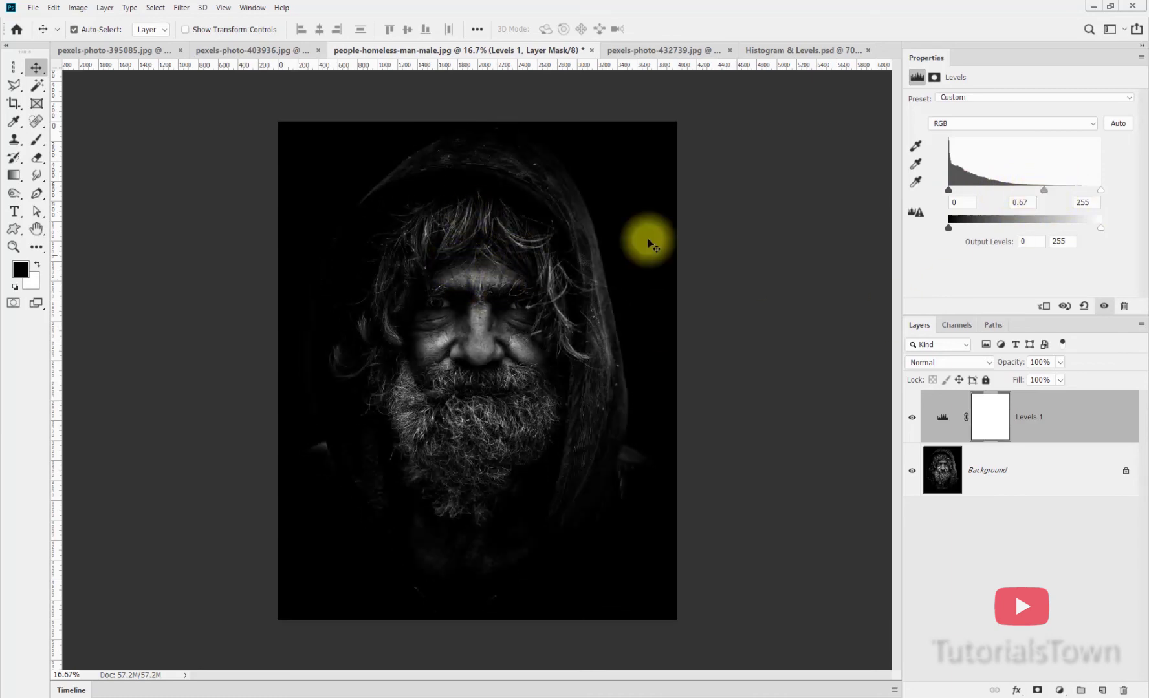
pyautogui.moveTo(949, 191); pyautogui.dragTo(974, 190)
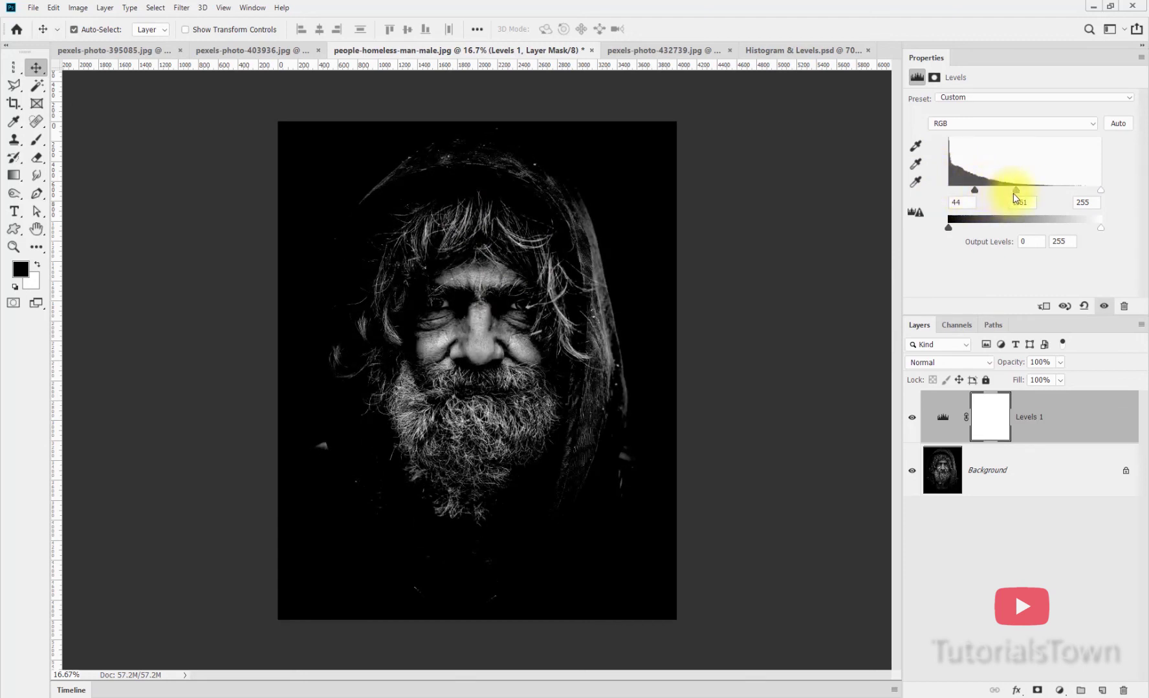
pyautogui.moveTo(1018, 191); pyautogui.dragTo(983, 191)
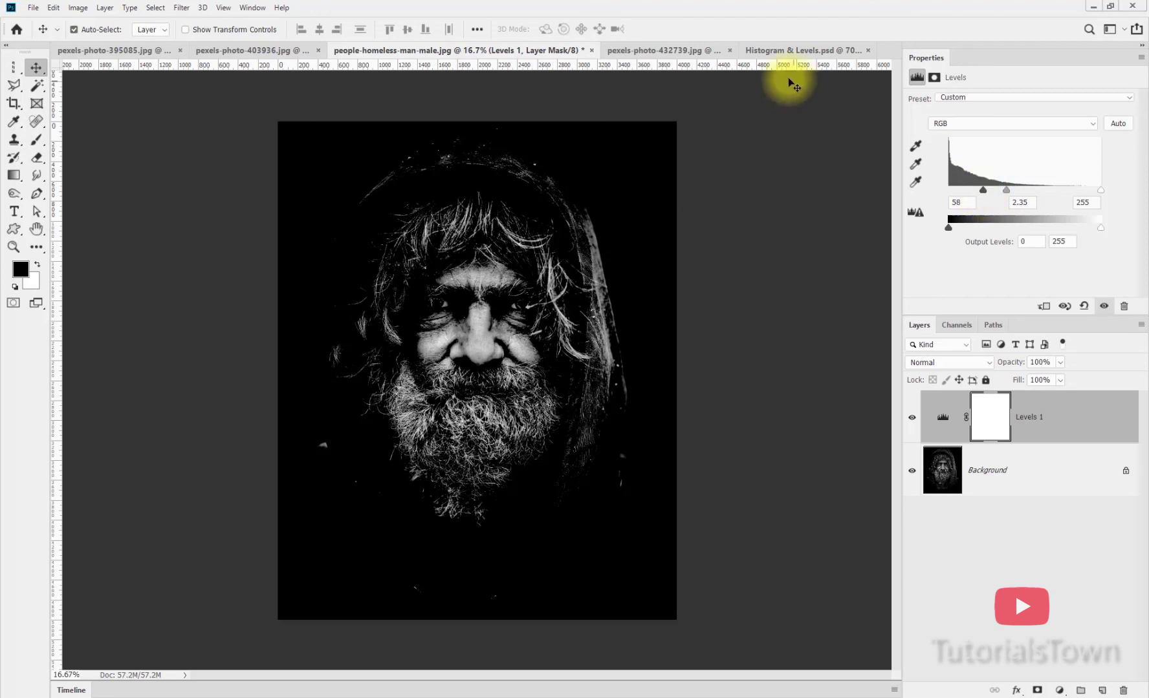
pyautogui.click(707, 48)
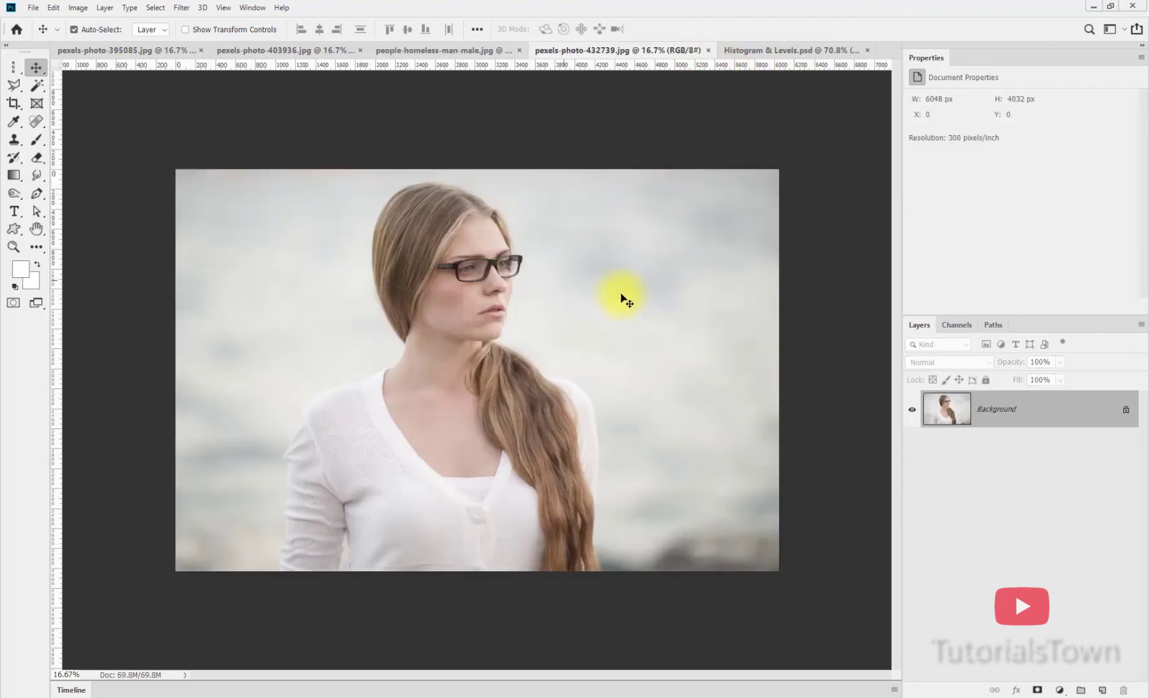
# Step: Add a Levels layer to the woman-with-glasses photo with inputs 23, 0.64 and 235
pyautogui.click(1058, 690)
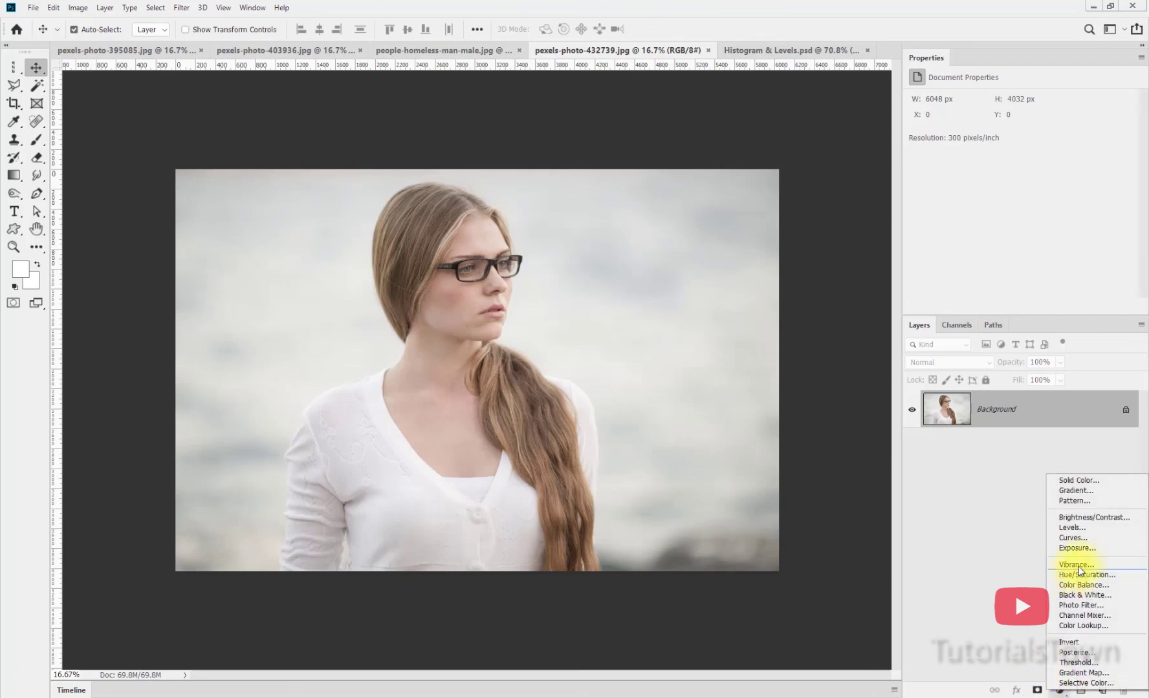
pyautogui.click(1081, 532)
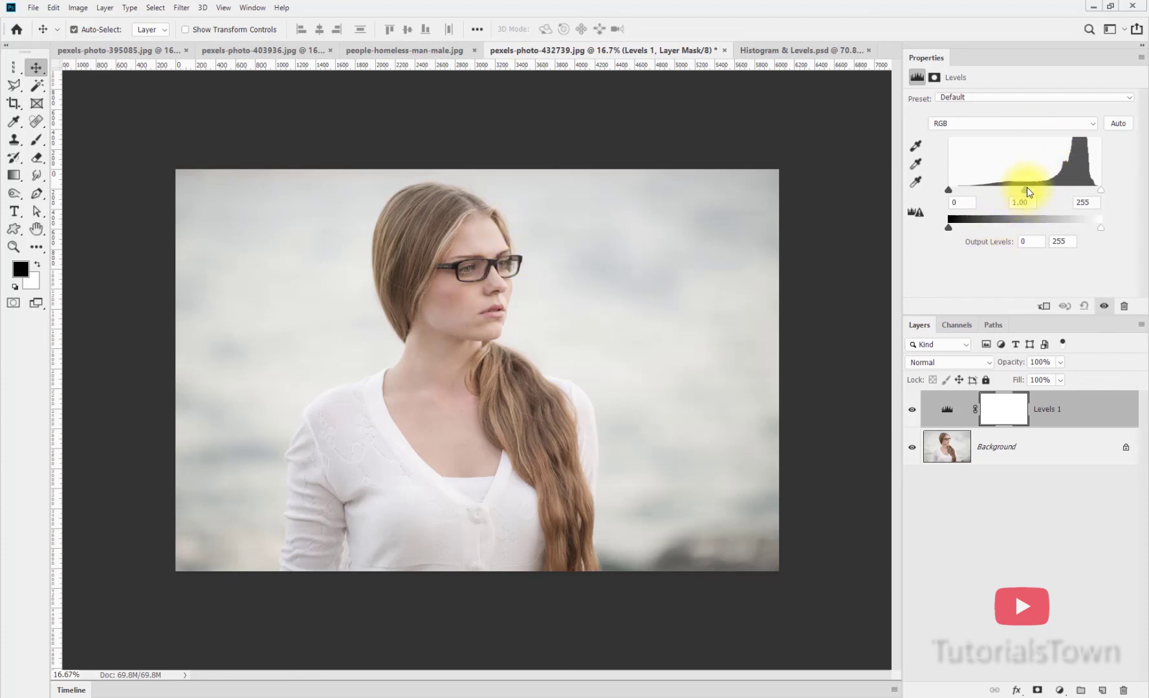
pyautogui.moveTo(1029, 192); pyautogui.dragTo(1091, 193)
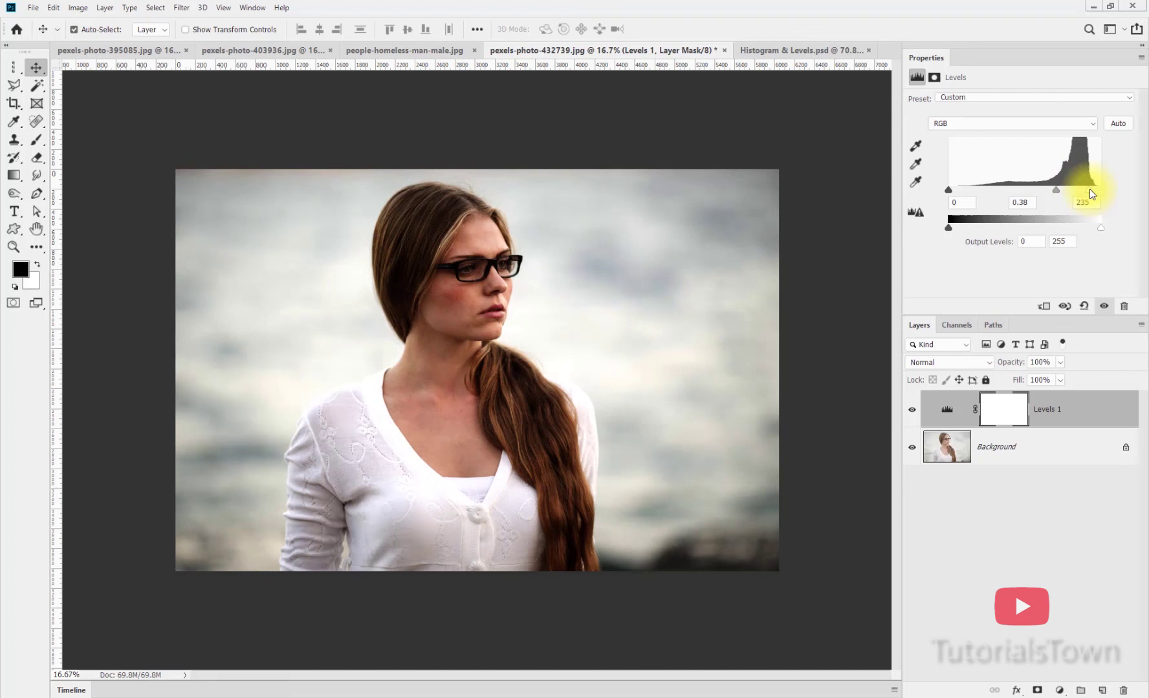
pyautogui.moveTo(948, 190); pyautogui.dragTo(963, 191)
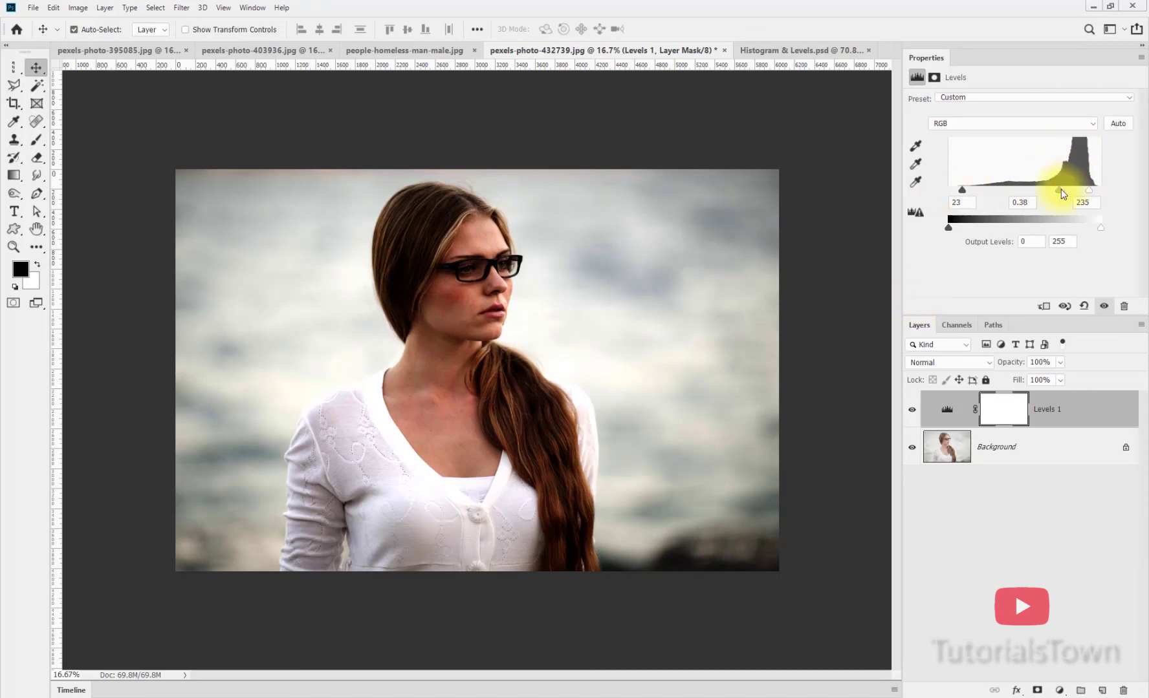
pyautogui.moveTo(1059, 189); pyautogui.dragTo(1044, 191)
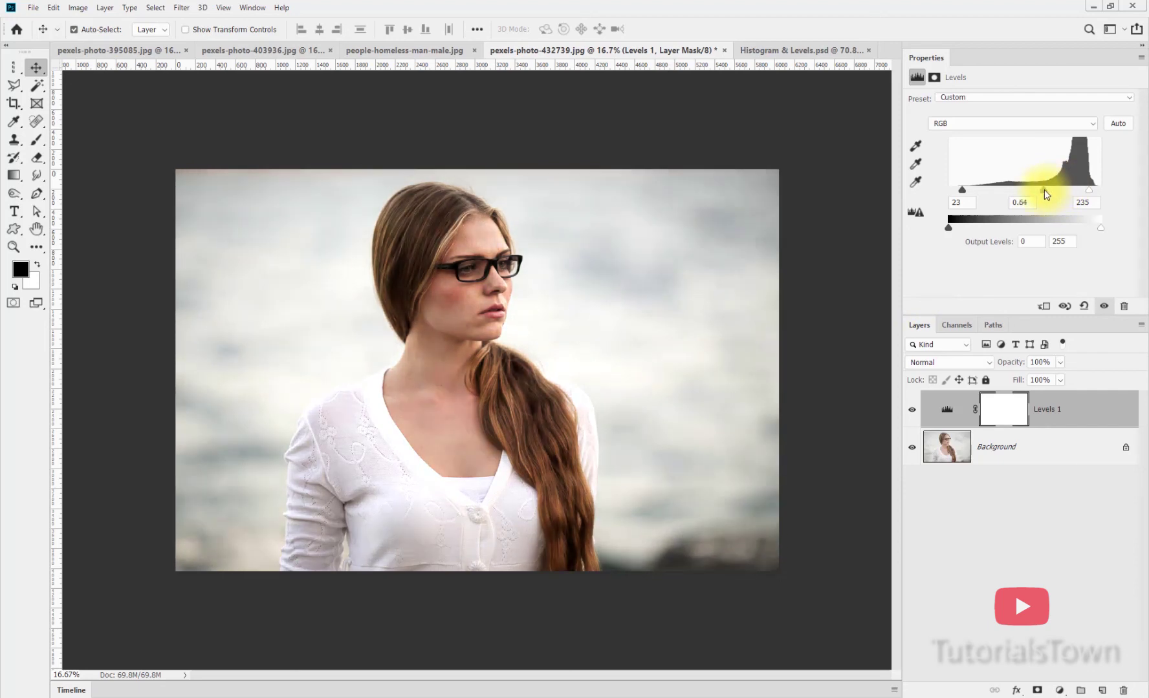
# Step: Toggle Levels 1 visibility repeatedly to compare the photo before and after
pyautogui.click(913, 410)
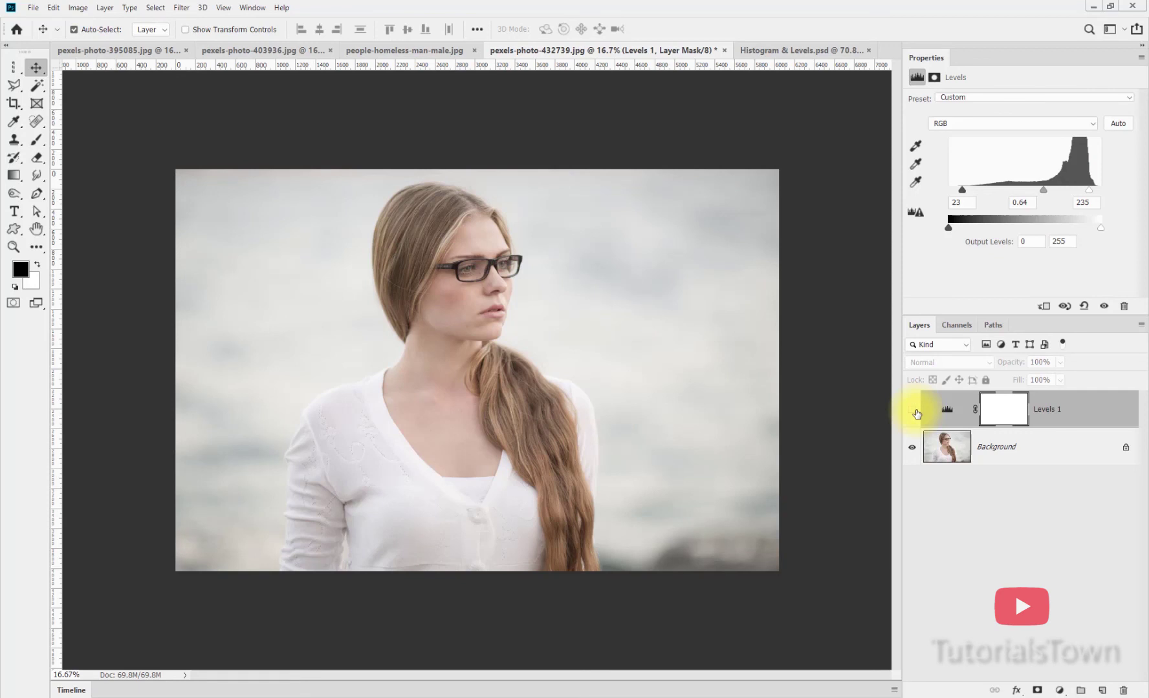
pyautogui.click(912, 410)
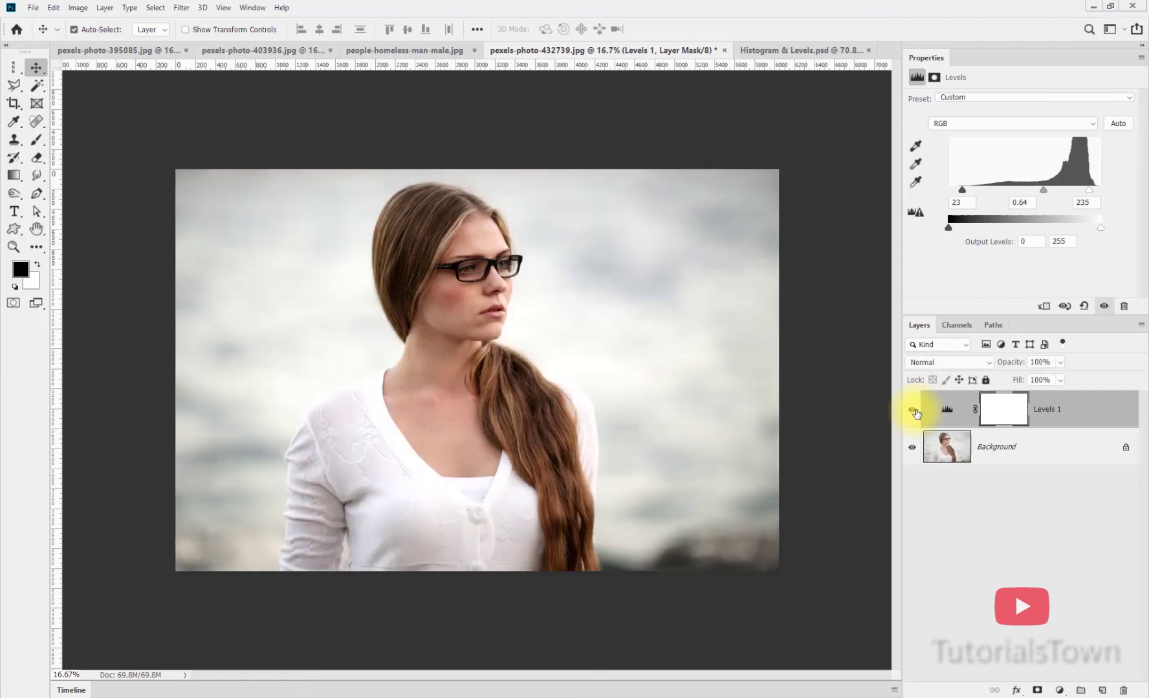
pyautogui.click(914, 411)
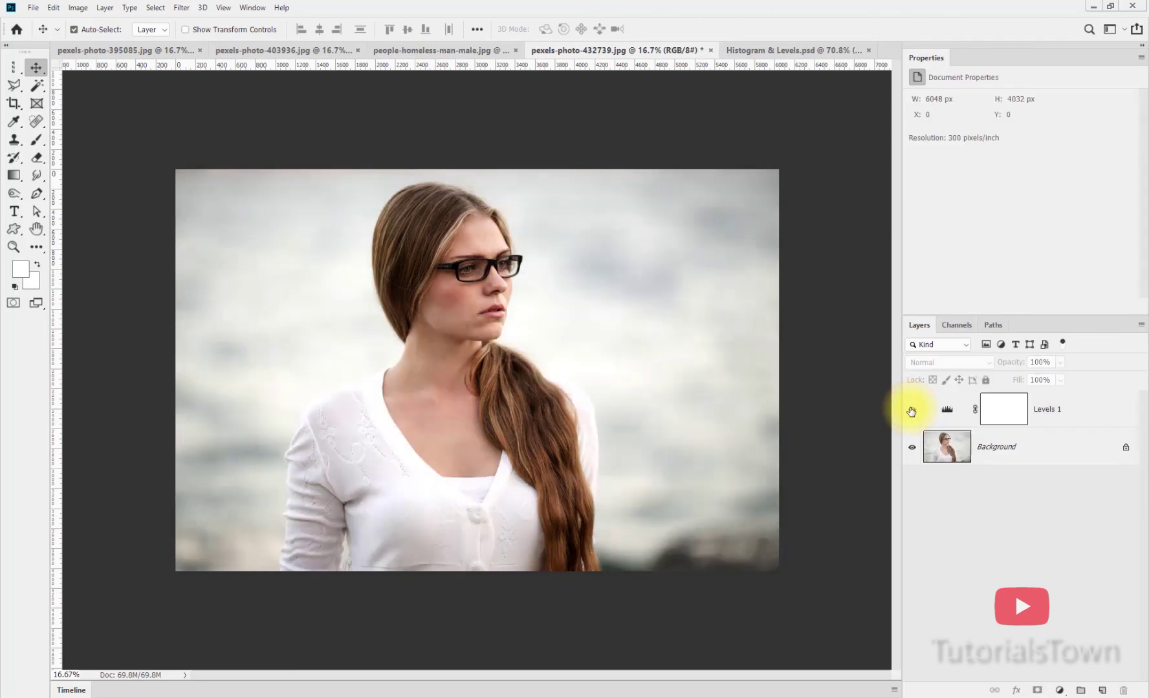
pyautogui.click(912, 411)
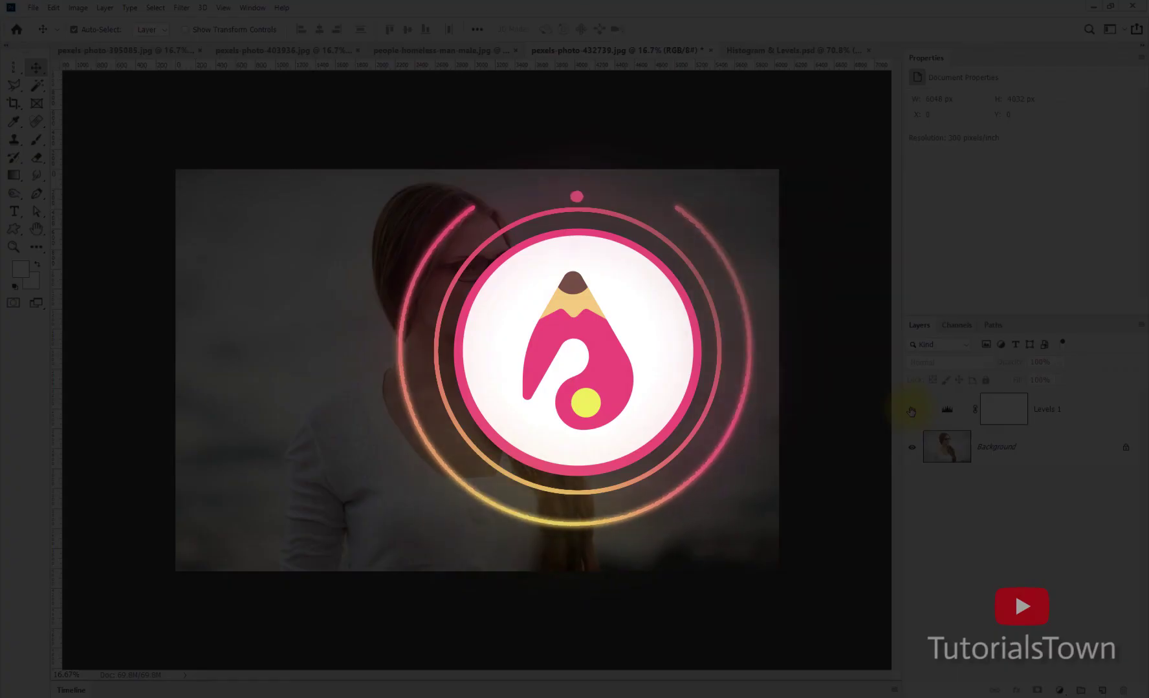